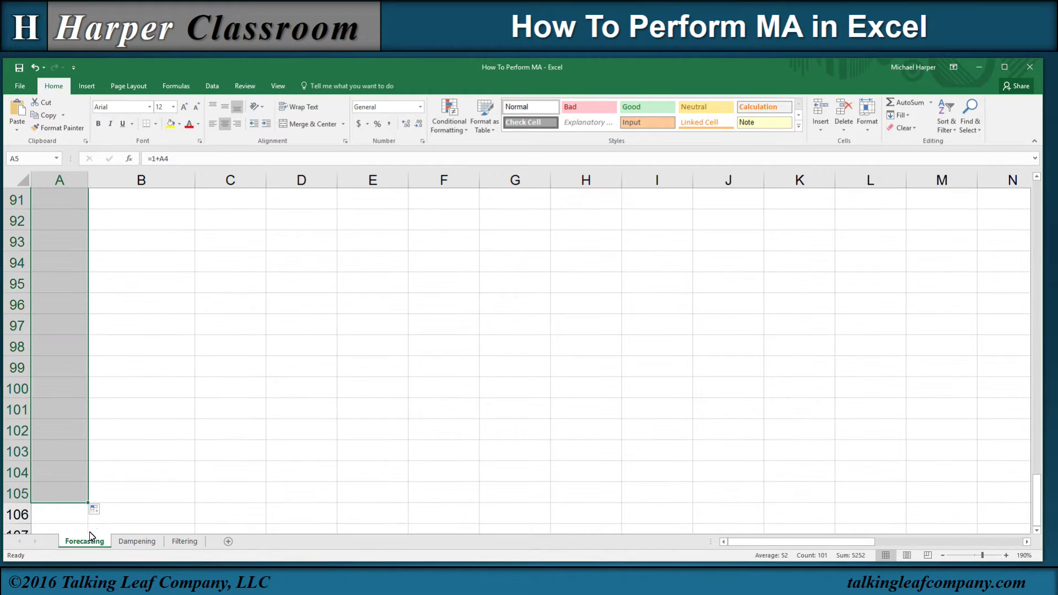
Step: Clear the surplus index values in cells A103:A106 so the index ends at 99
drag(61, 458, 58, 519)
key(Delete)
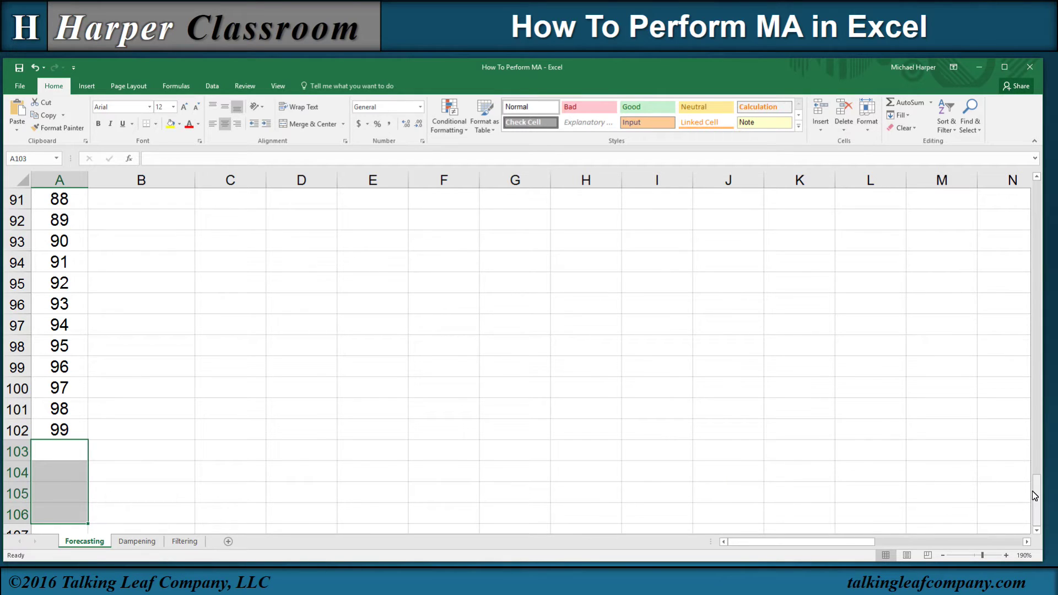
drag(1038, 493, 1037, 198)
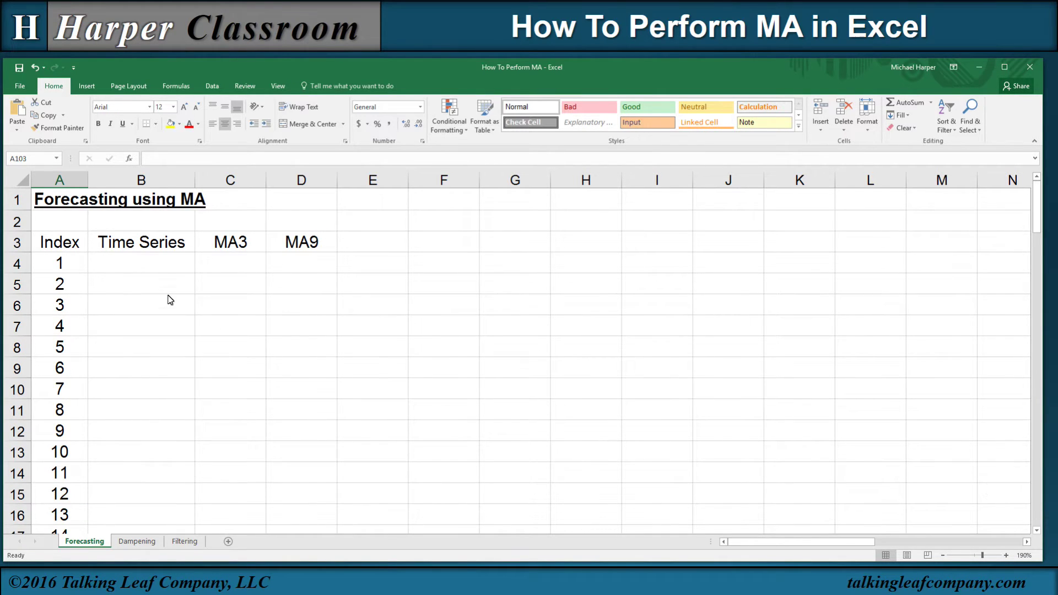
Step: Enter the random number formula =RAND() in B4 as the first Time Series value
click(154, 268)
text(=rand())
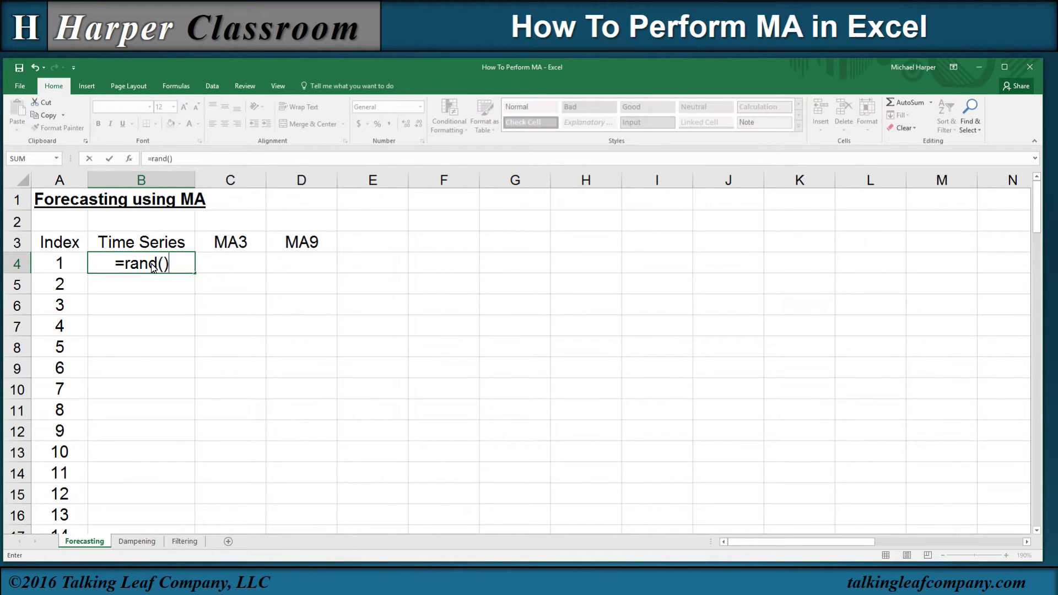
key(Return)
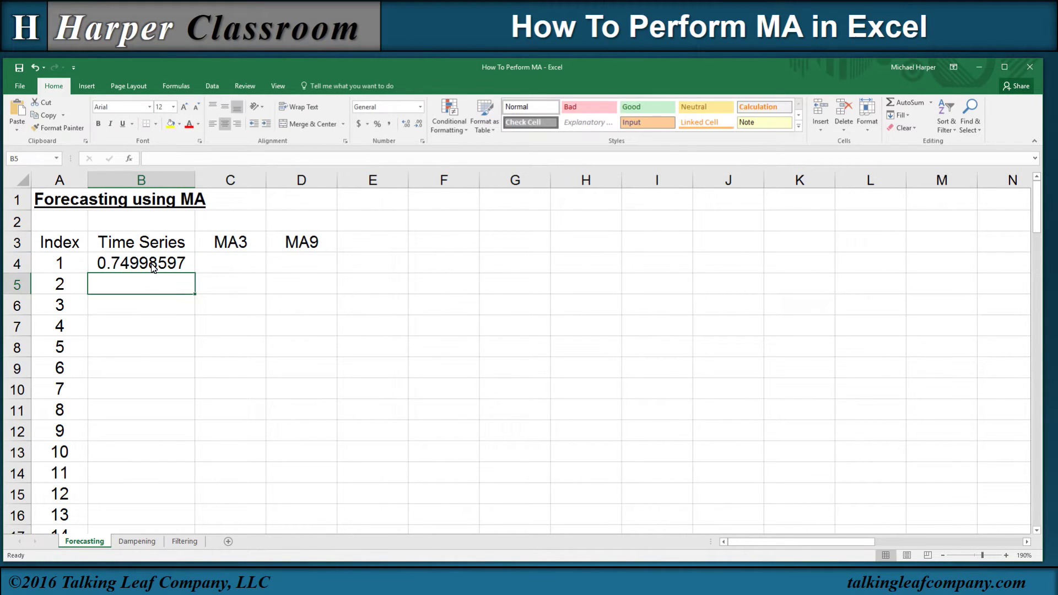
Step: Try filling the RAND formula from B4 down to B10, and clear the copies in B5:B10
click(153, 265)
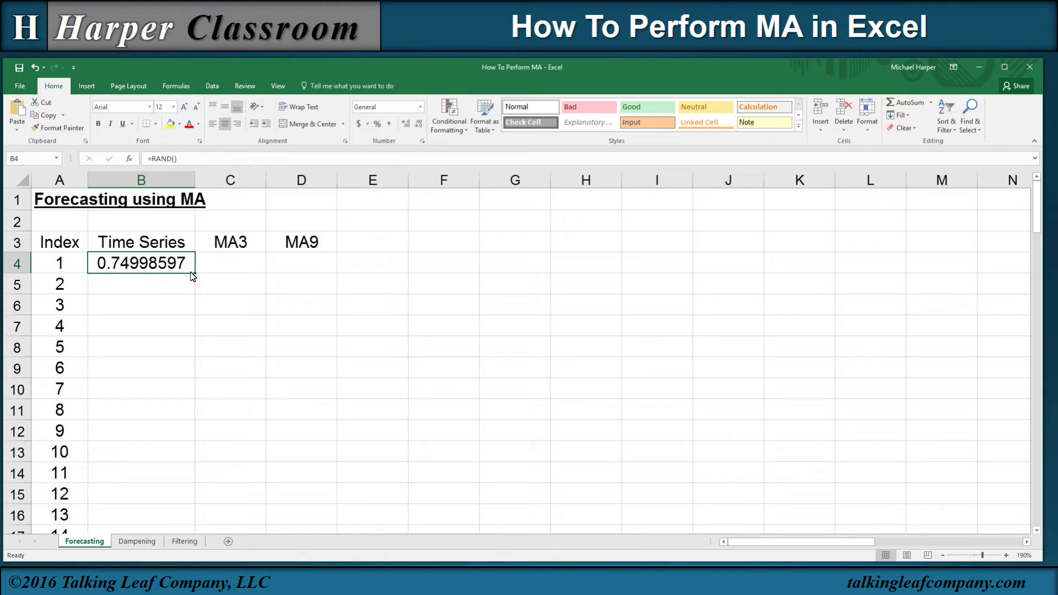
drag(194, 274, 196, 398)
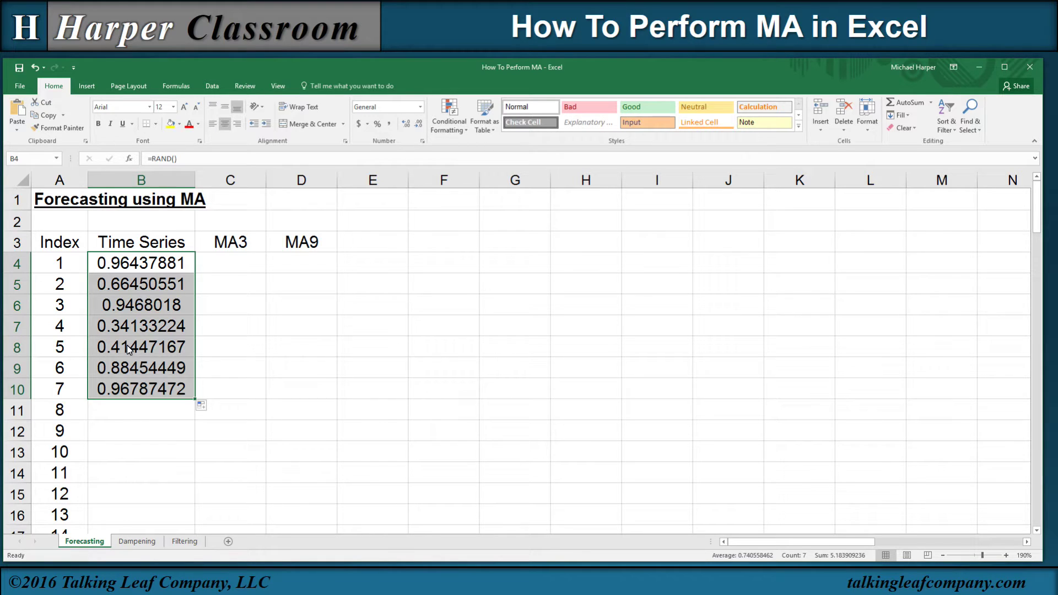
click(125, 290)
key(ctrl+shift+Down)
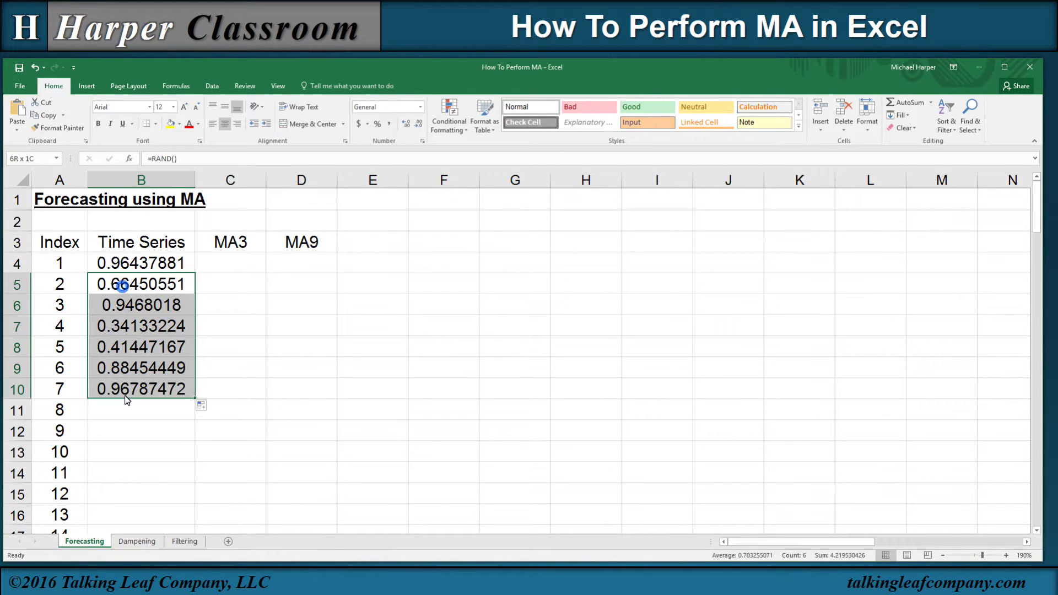
key(Delete)
Step: Change the formula in B4 to =RAND()*20 and fill it down the Time Series column to B102
click(135, 269)
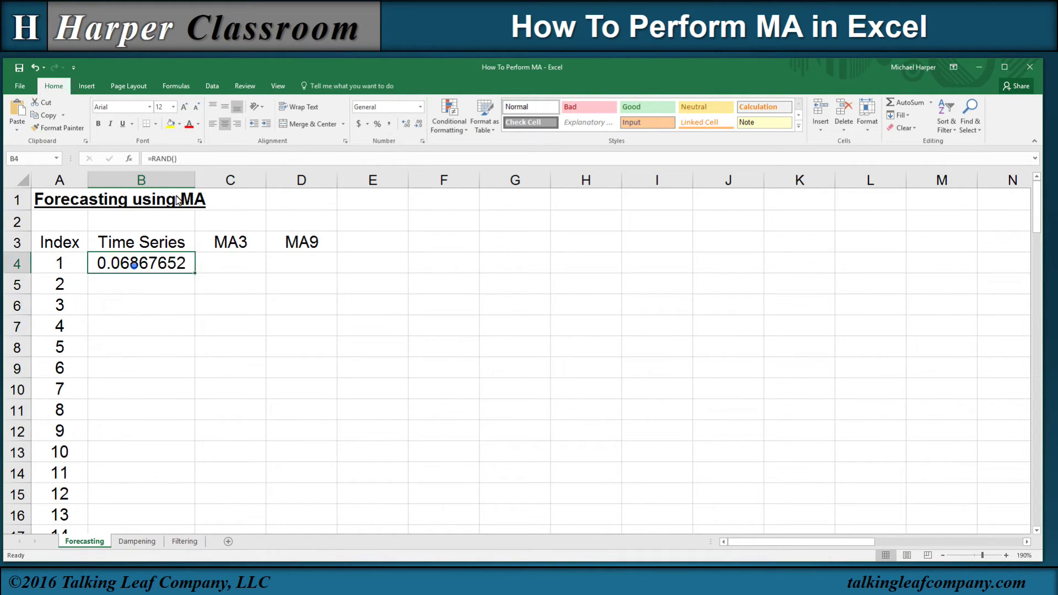
click(183, 164)
text(*20)
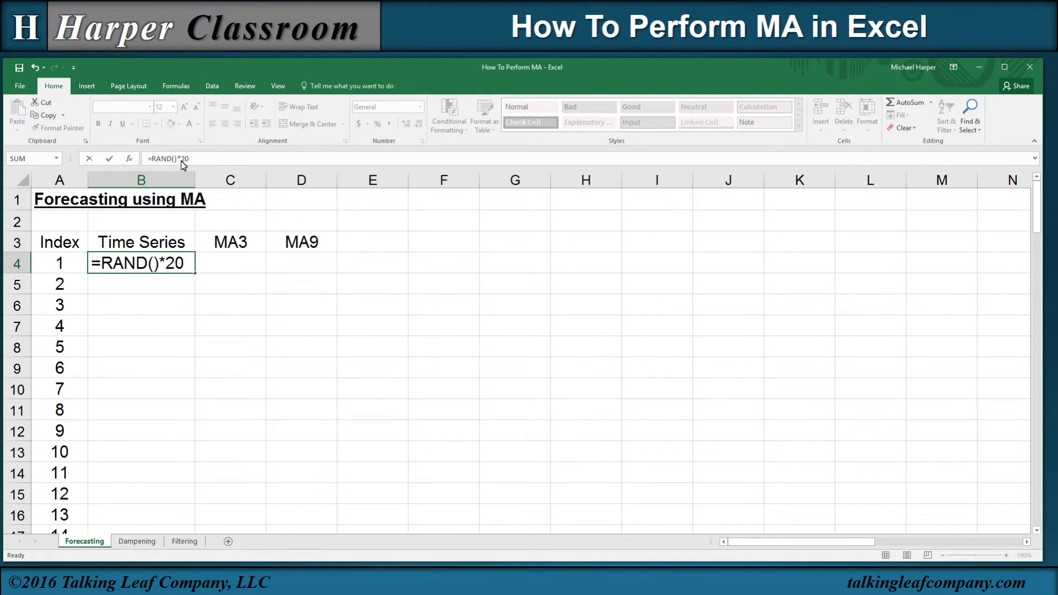
key(Return)
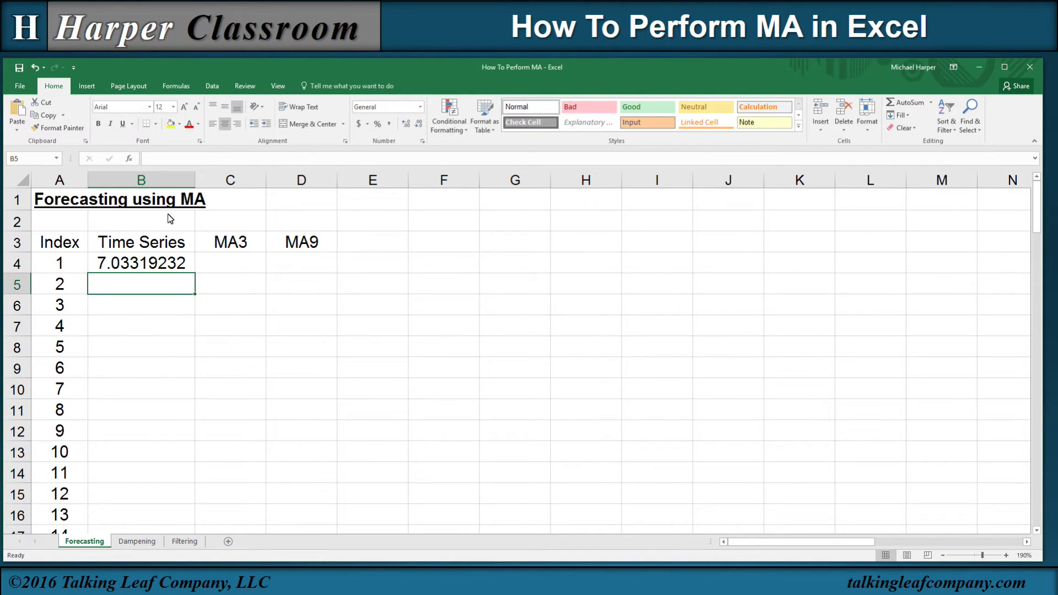
click(146, 266)
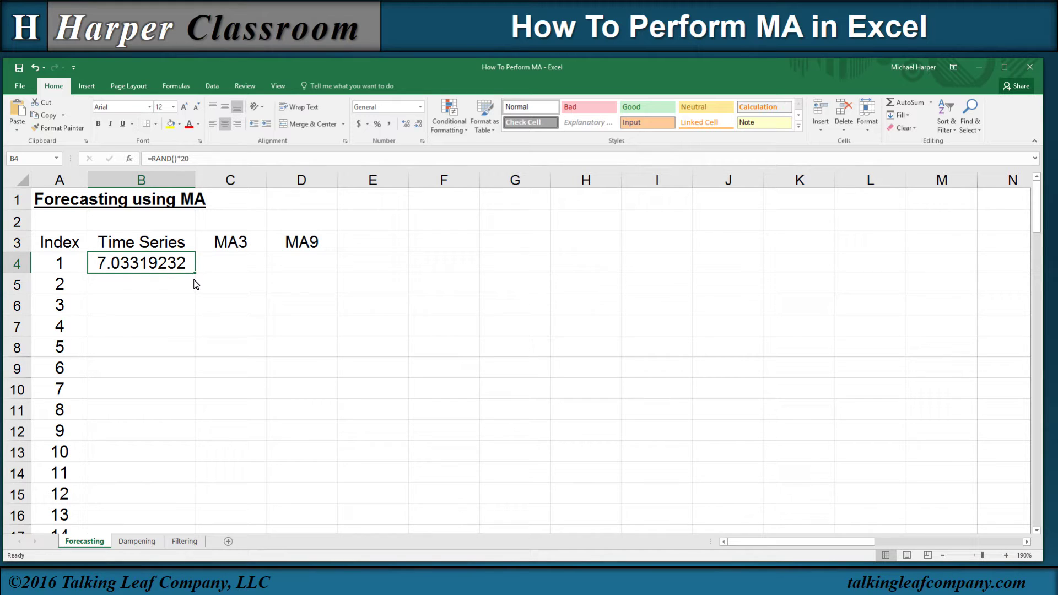
drag(197, 275, 199, 509)
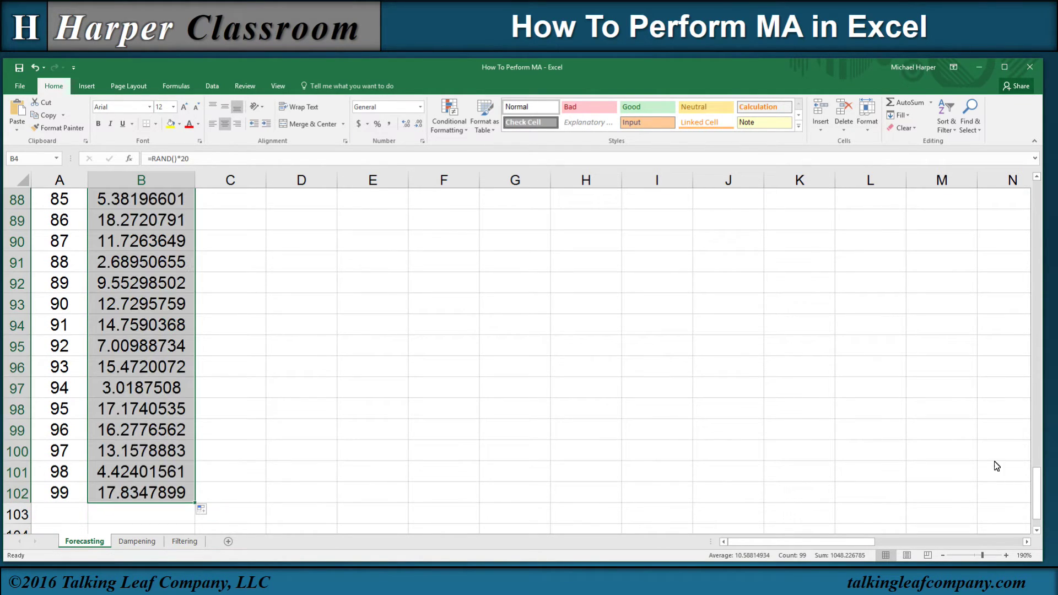
Step: Insert the recommended line chart for the Index and Time Series data in A3:B103
click(240, 519)
drag(152, 518, 46, 83)
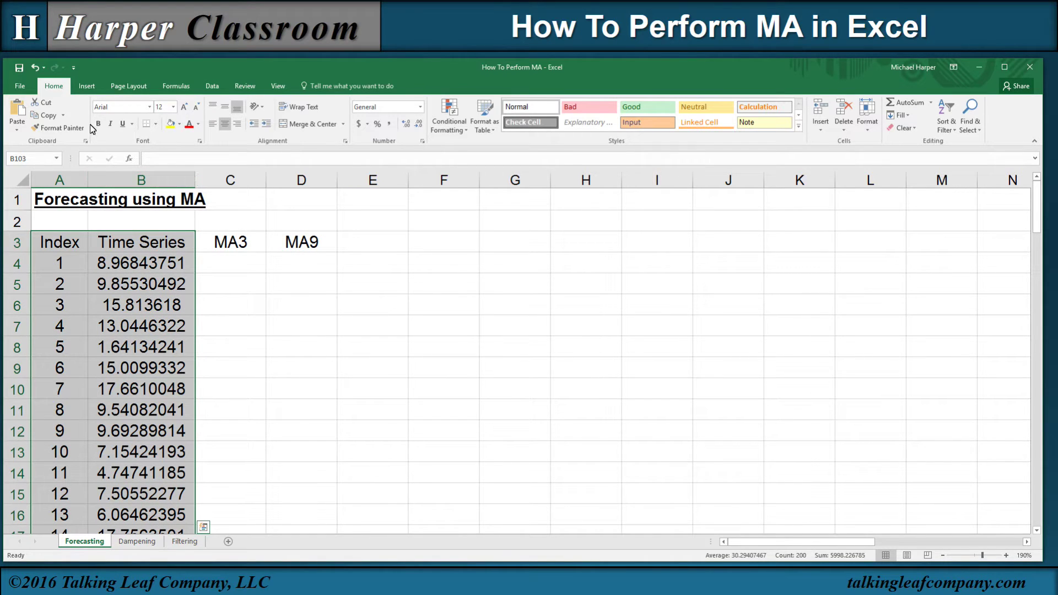
click(87, 86)
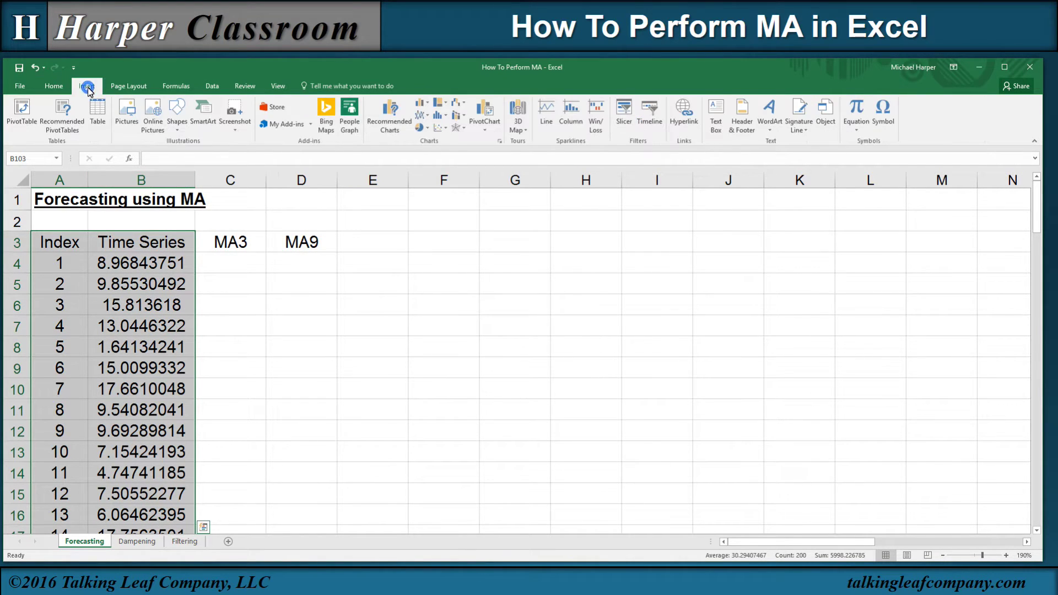
click(392, 118)
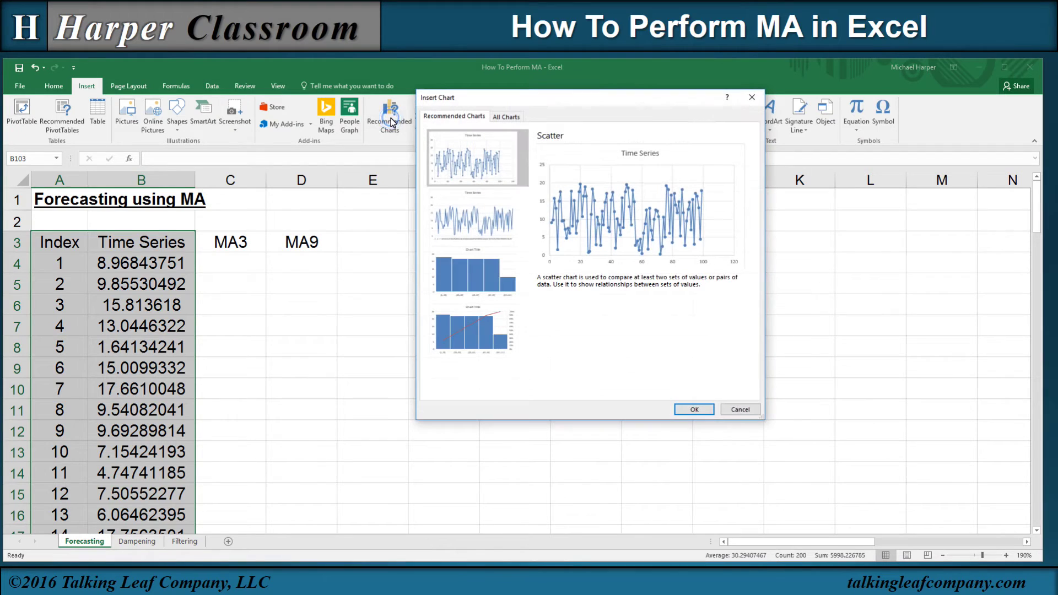
click(463, 215)
click(693, 410)
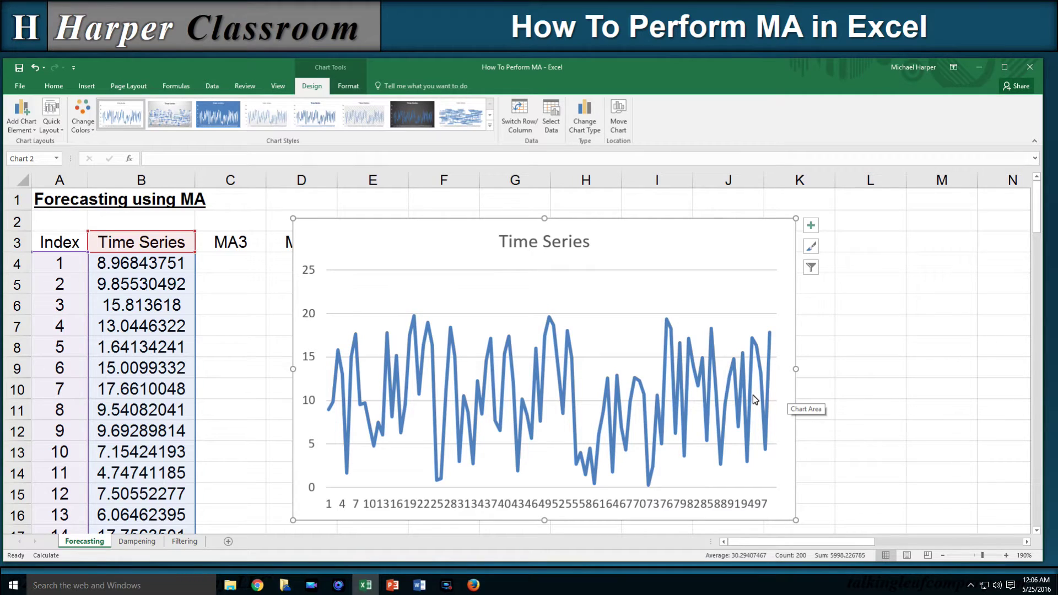
Step: Enter 1 in each of the cells L4 to L7 to make the random series recalculate, and clear those entries
click(876, 268)
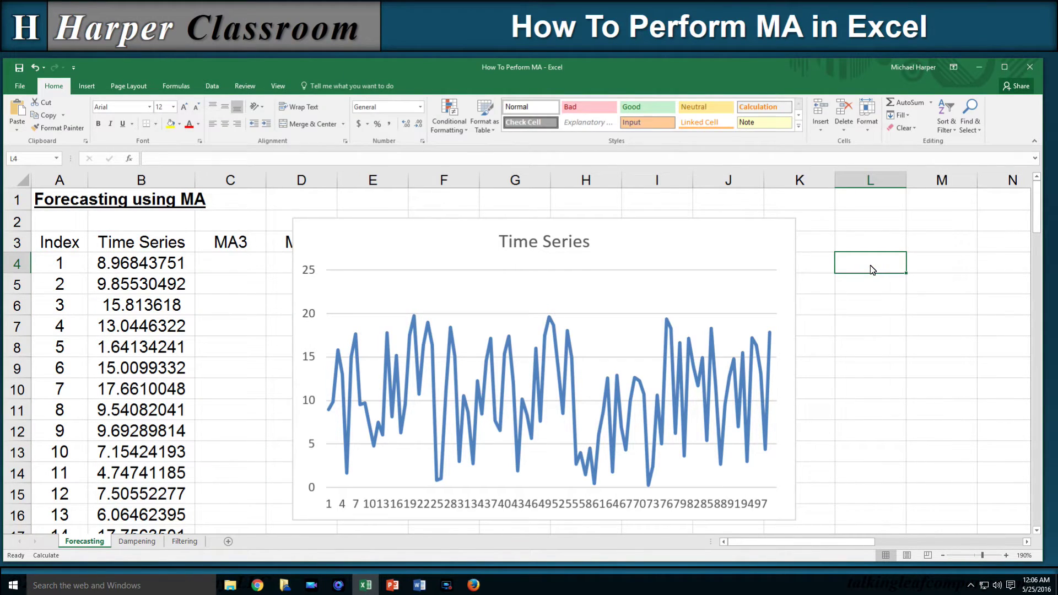
text(1)
key(Return)
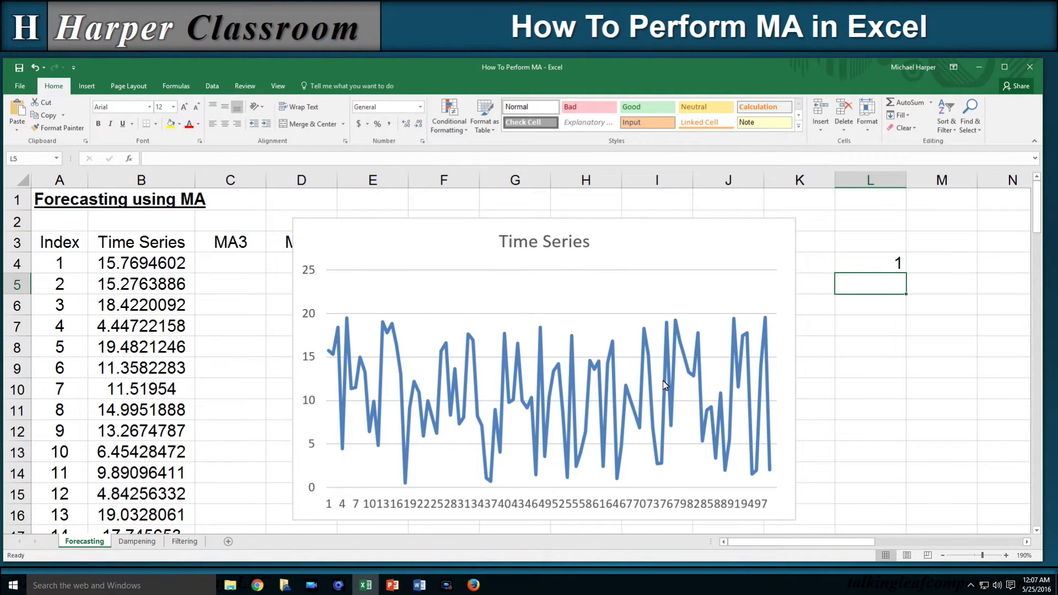
text(1)
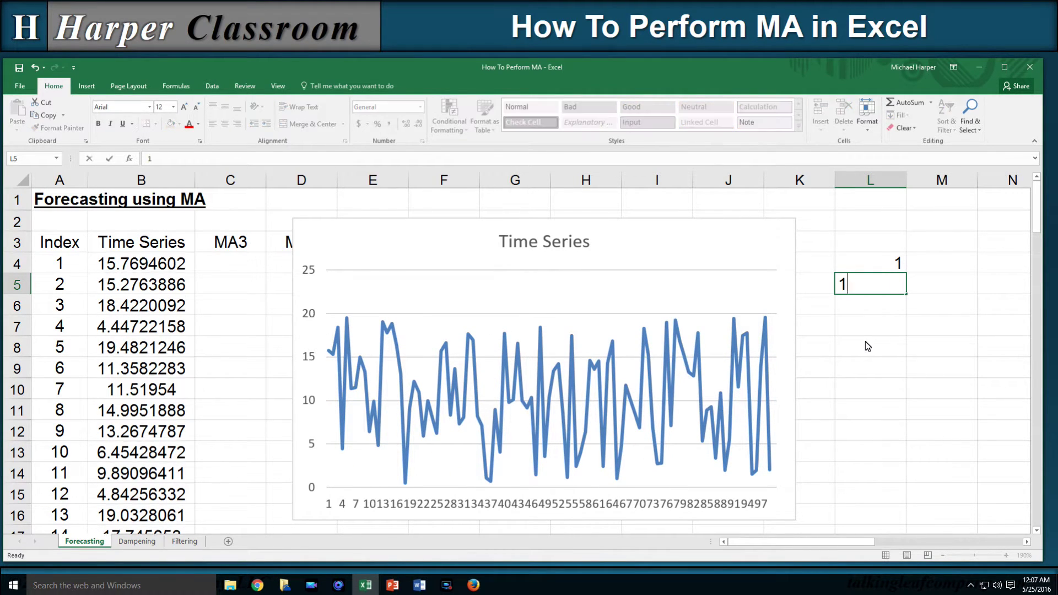
key(Return)
text(1)
key(Return)
text(1)
key(Return)
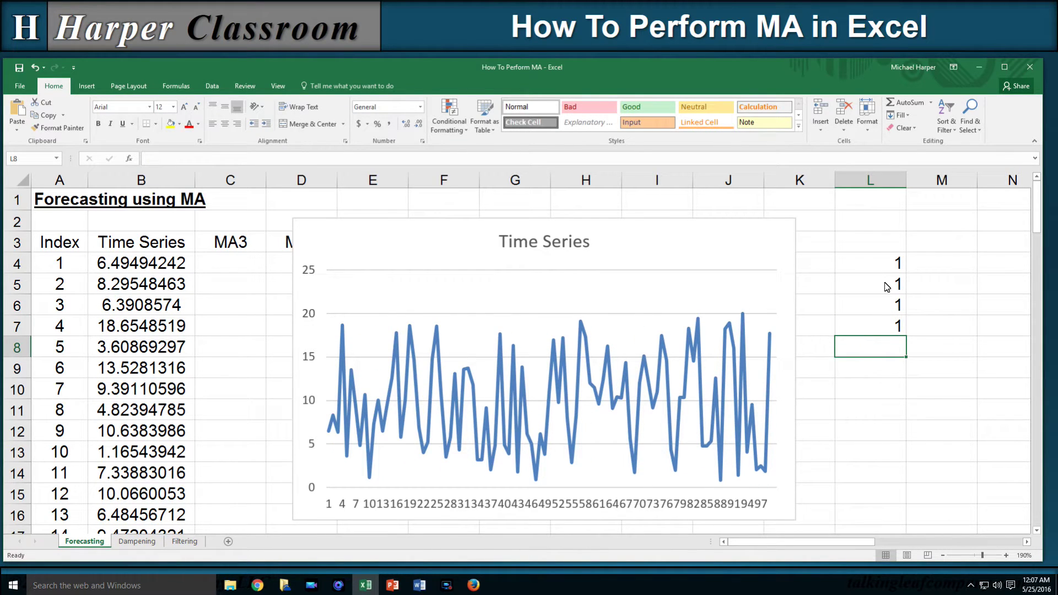
drag(882, 264, 888, 366)
key(Delete)
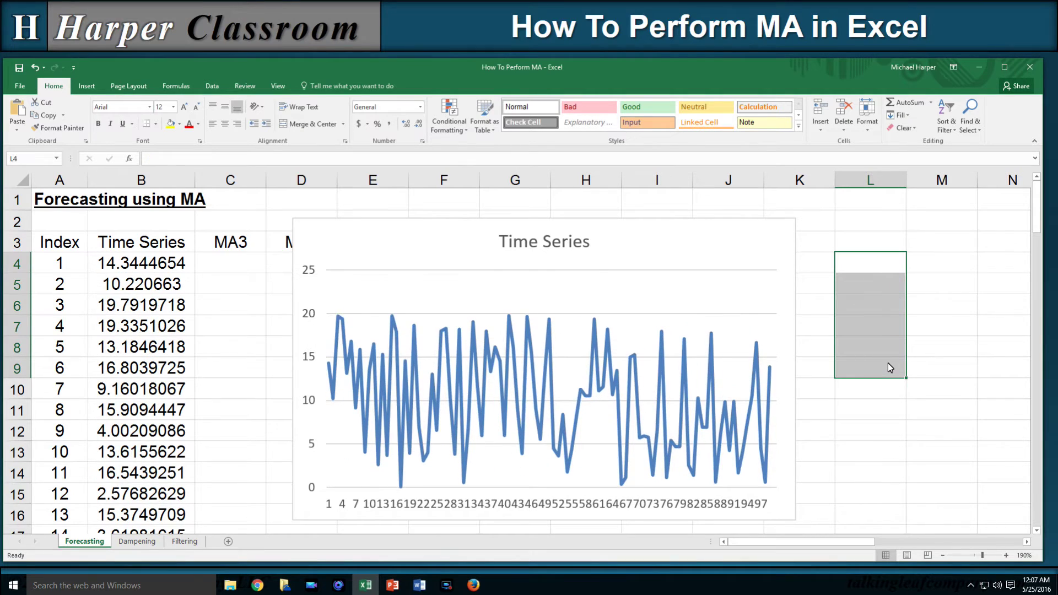
Step: Enter an AVERAGE formula in C7 of the MA3 column over the first three Time Series values, B4:B6
click(225, 266)
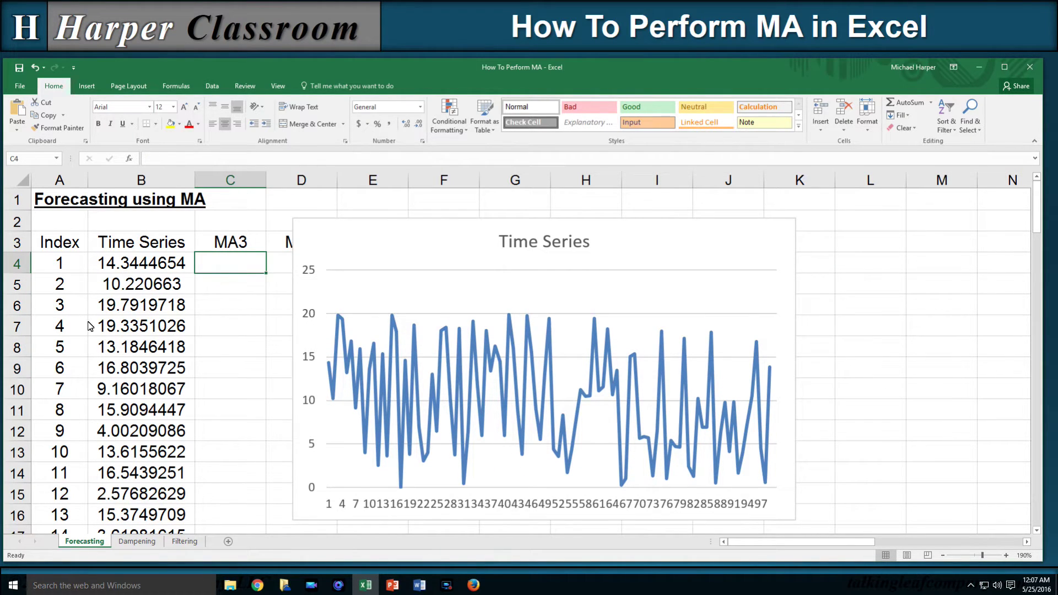
click(212, 328)
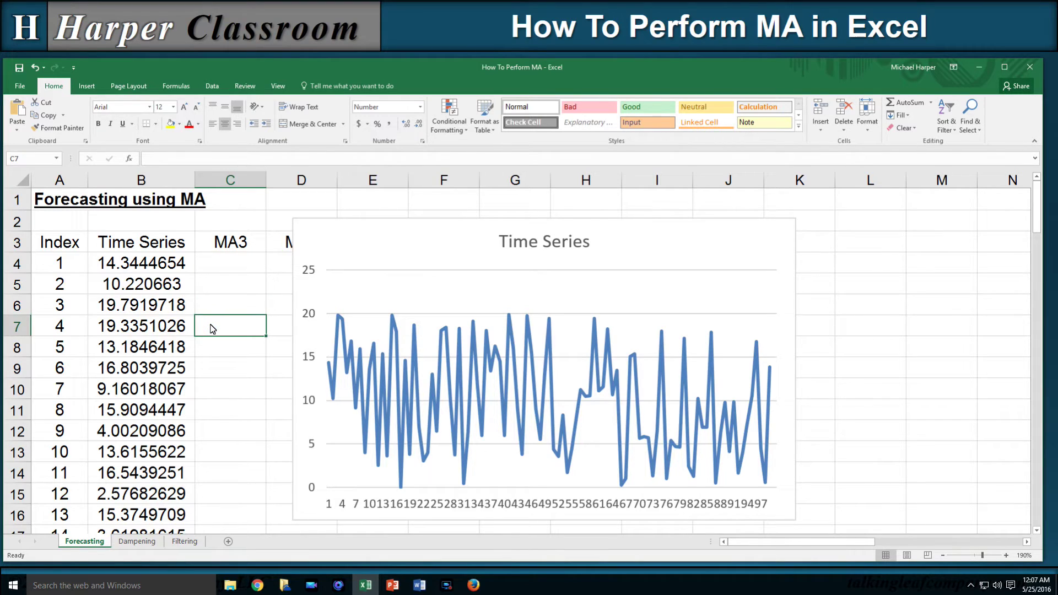
text(=average()
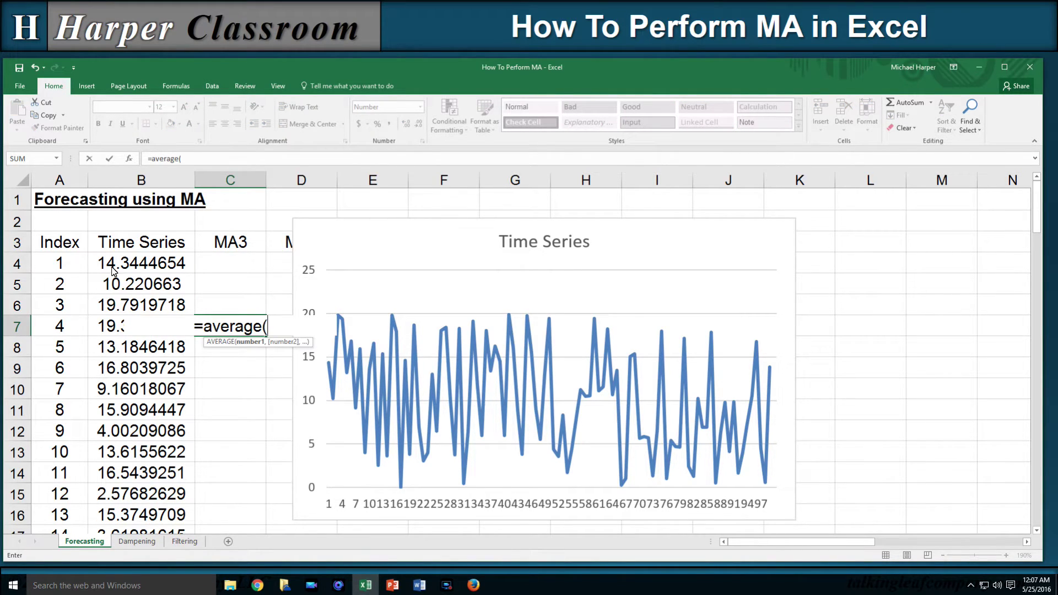
drag(126, 266, 144, 298)
key(Return)
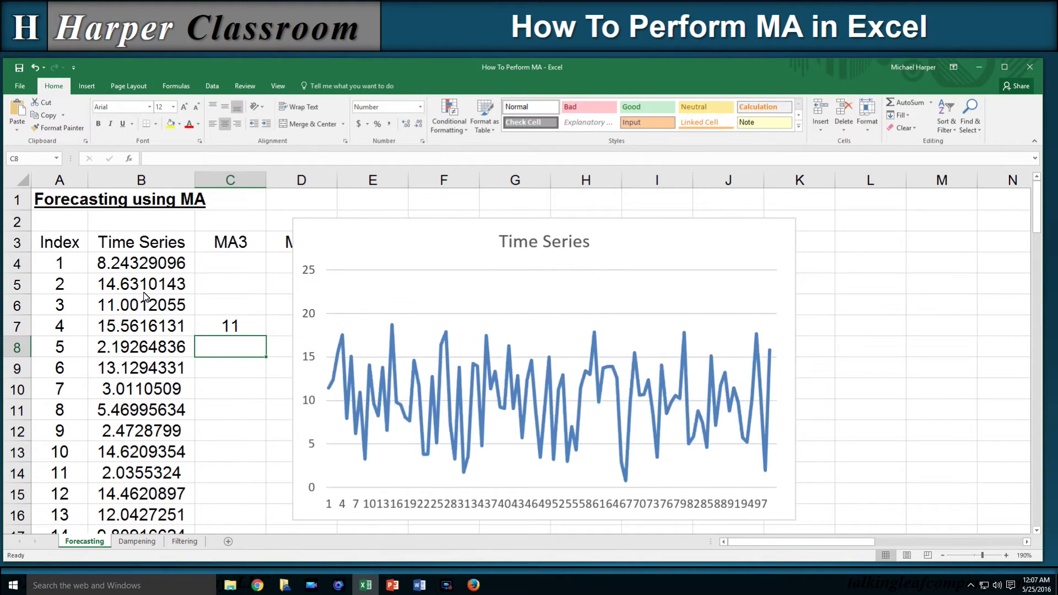
Step: Move the Time Series chart clear of the MA9 column and enter =AVERAGE(B4:B12) in D13
mouse_move(361, 243)
mouse_down()
mouse_move(358, 226)
mouse_move(461, 236)
mouse_up()
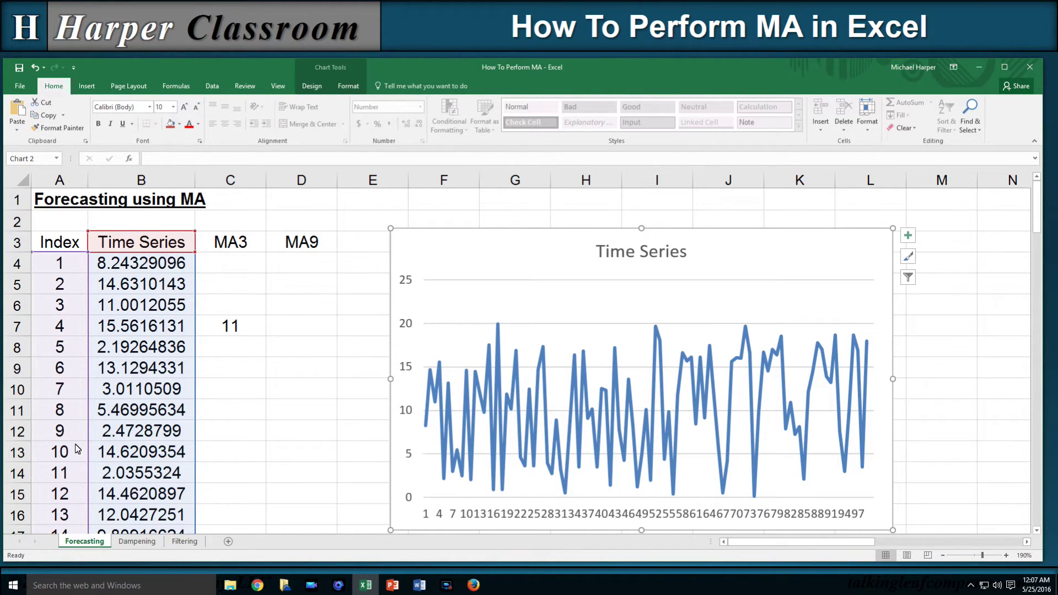
click(300, 452)
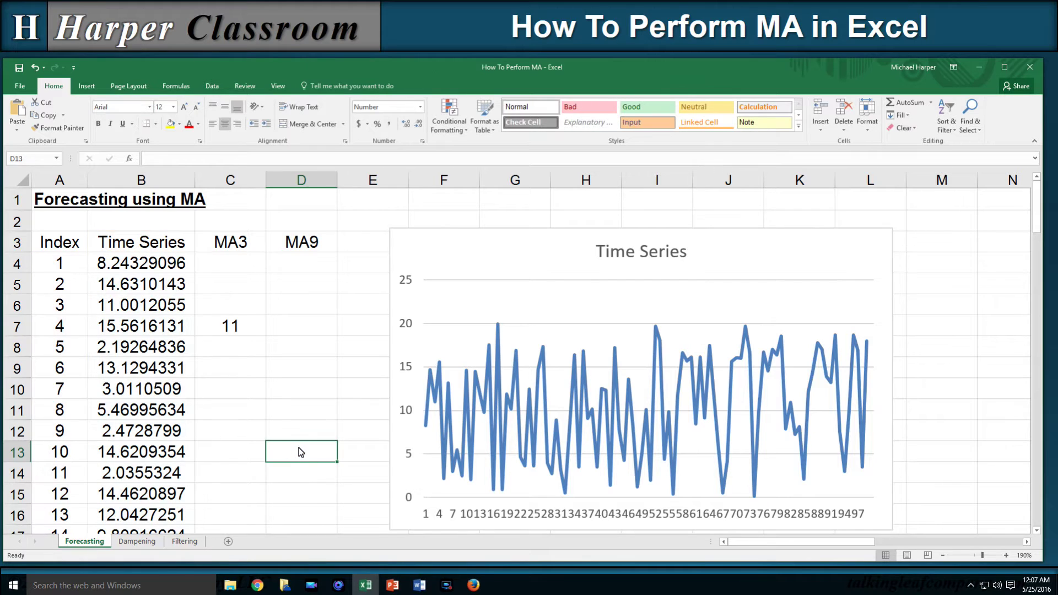
text(=average()
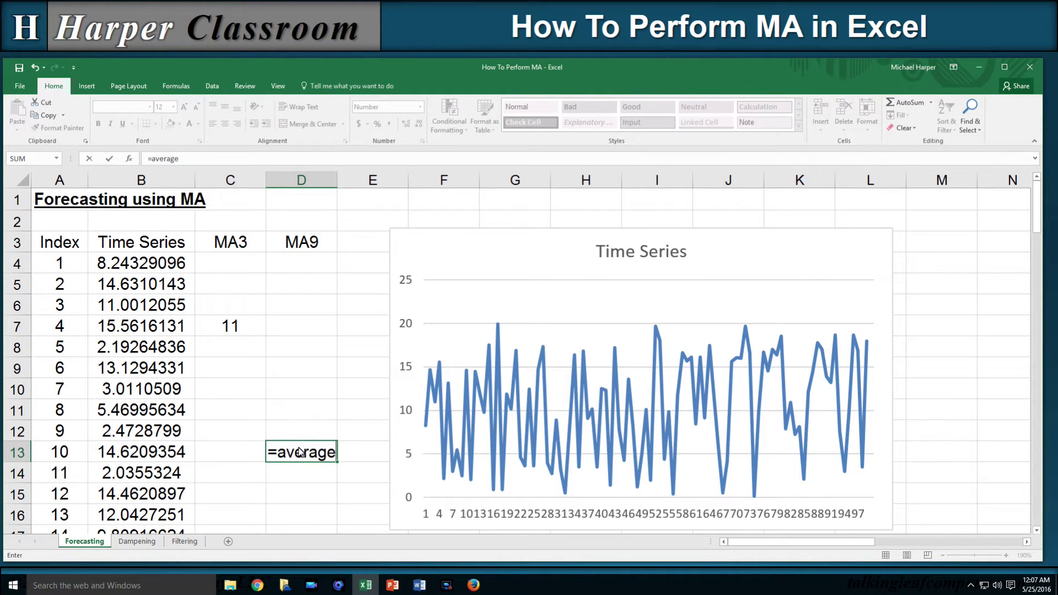
click(140, 266)
drag(139, 266, 165, 429)
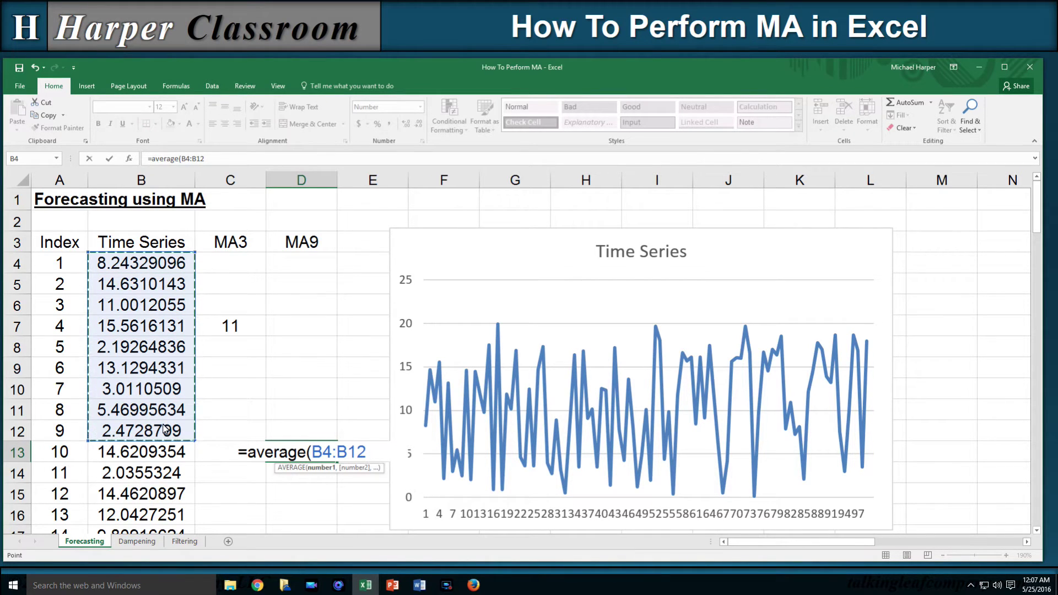
key(Return)
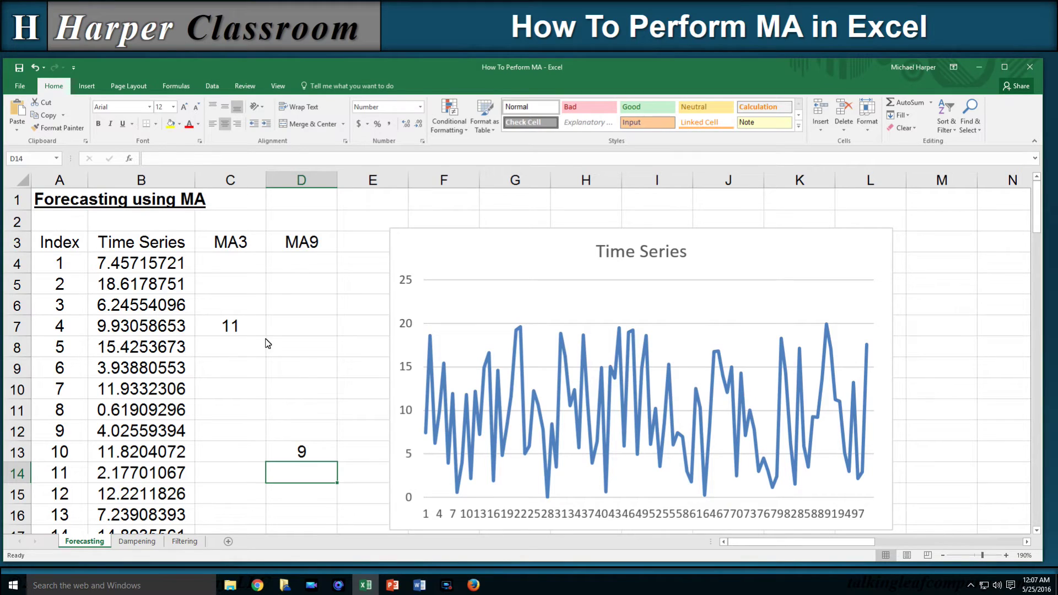
Step: Fill the MA3 formula from C7 and the MA9 formula from D13 down to the end of the time series
click(232, 331)
drag(266, 337, 269, 481)
click(302, 450)
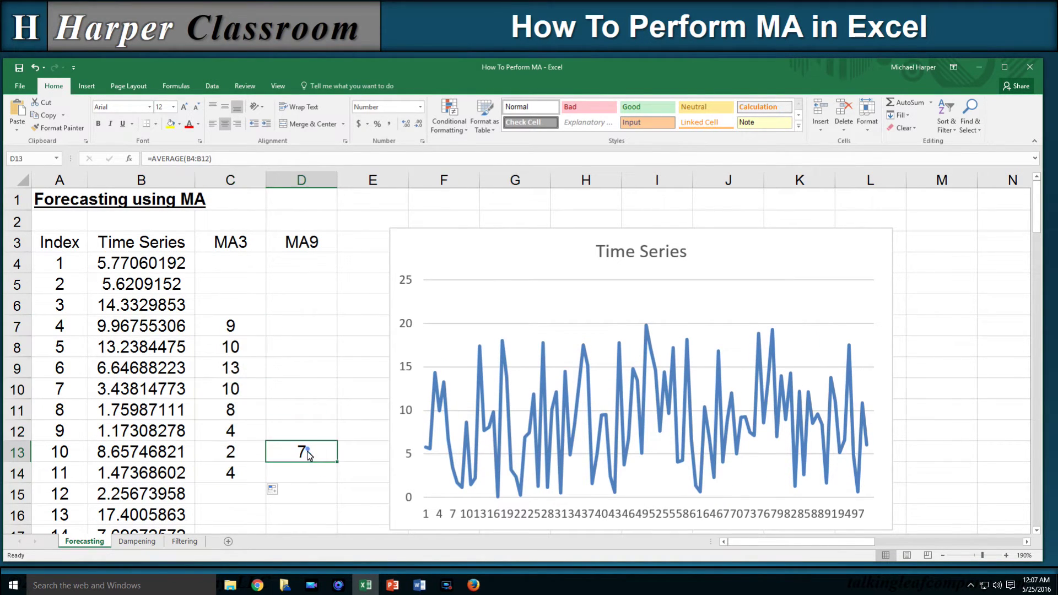
drag(337, 463, 331, 488)
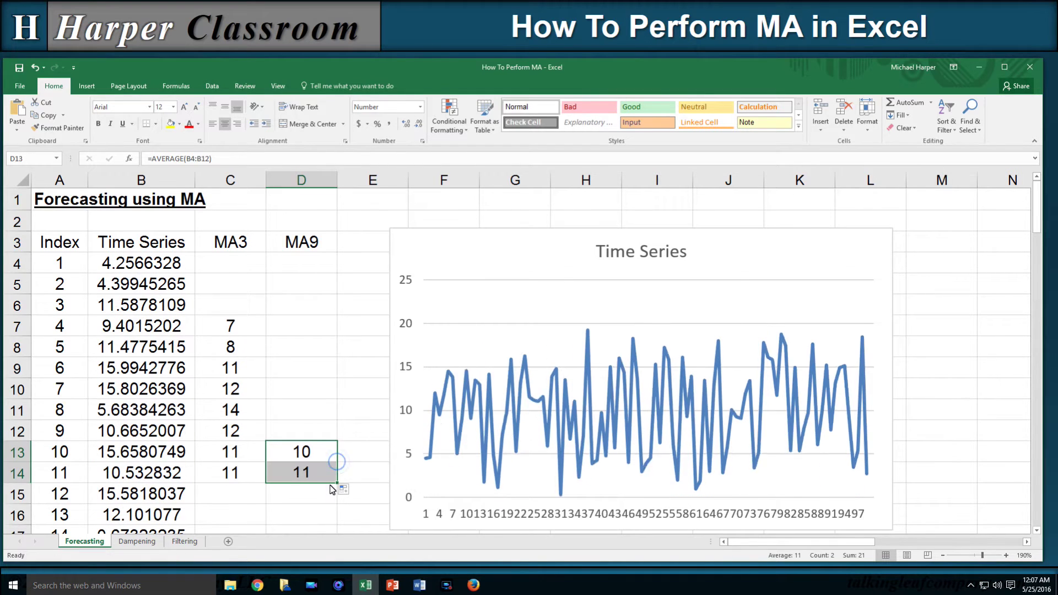
click(241, 480)
Step: Insert a line chart of the Index, Time Series, MA3 and MA9 data in A3:D103 and place it over the existing chart
drag(241, 480, 59, 243)
click(401, 510)
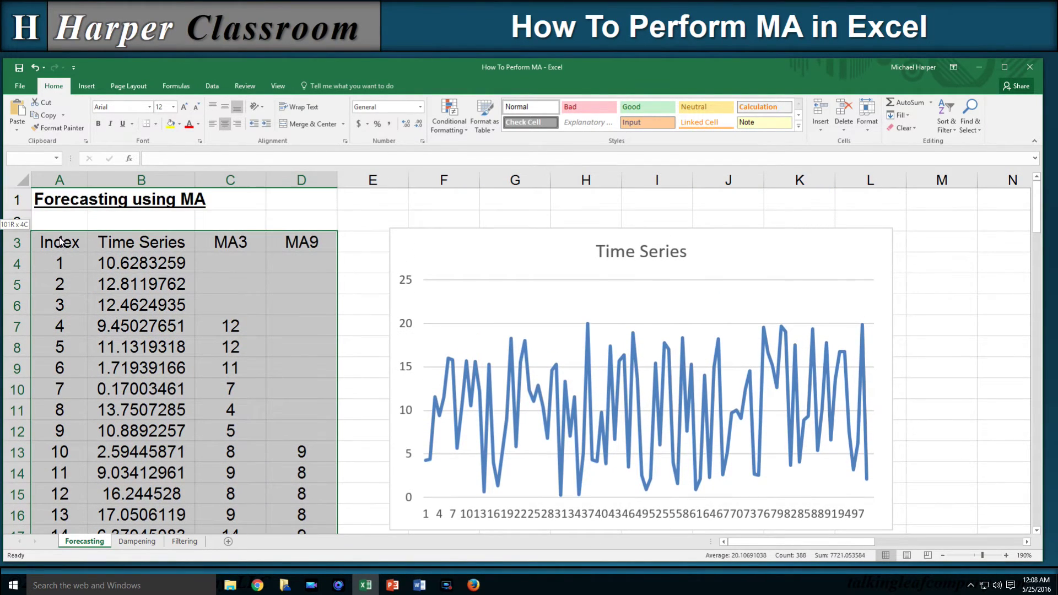
click(87, 86)
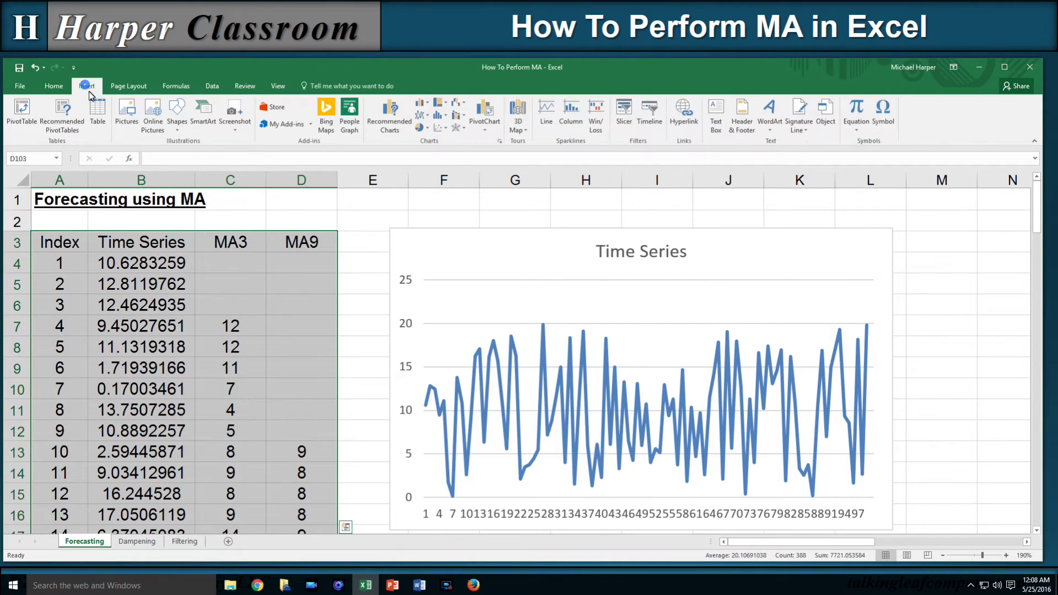
click(389, 125)
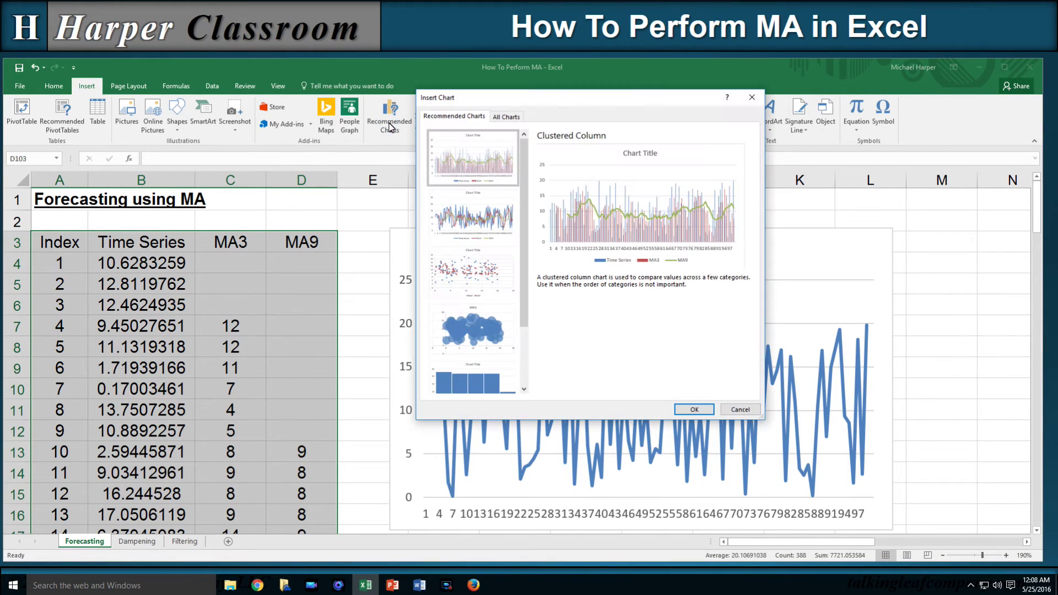
click(470, 223)
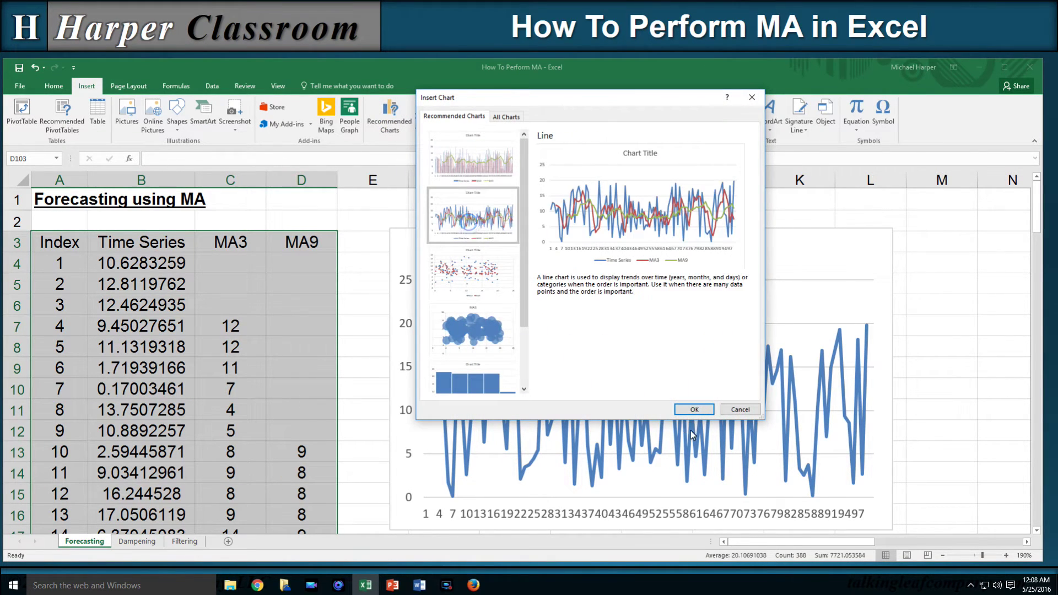
click(695, 410)
drag(437, 226, 516, 211)
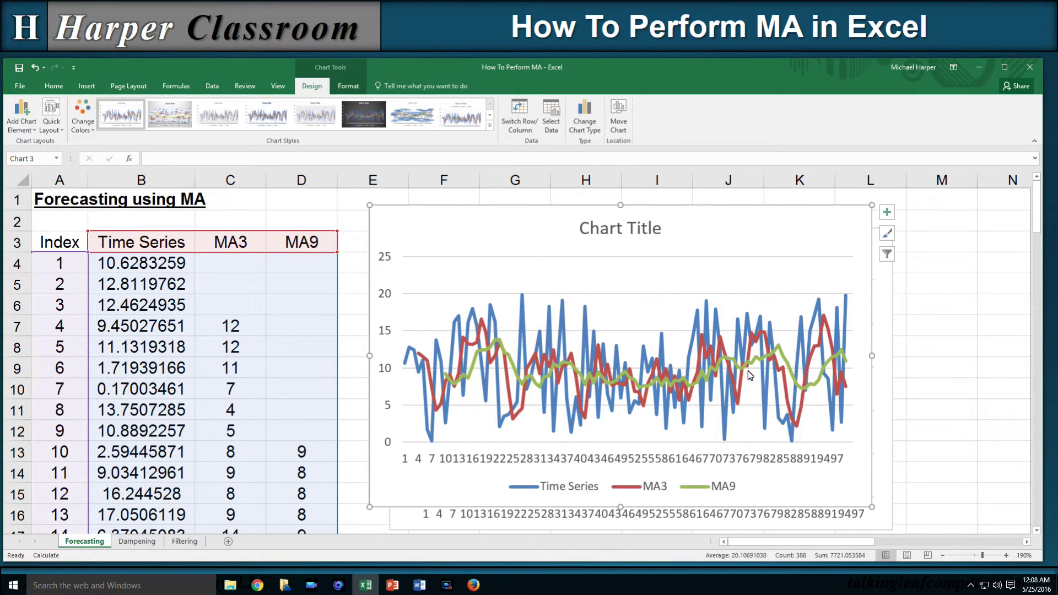
mouse_move(750, 373)
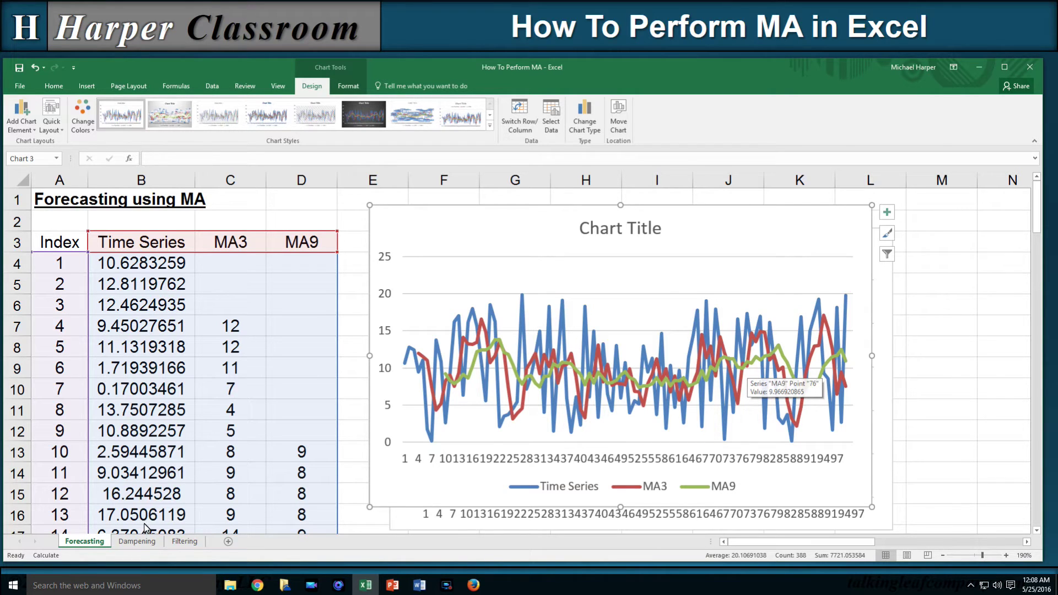
Step: On the Dampening sheet, examine the means in row 2 from Time Series to MA13 and the MA13 line in the chart
click(138, 541)
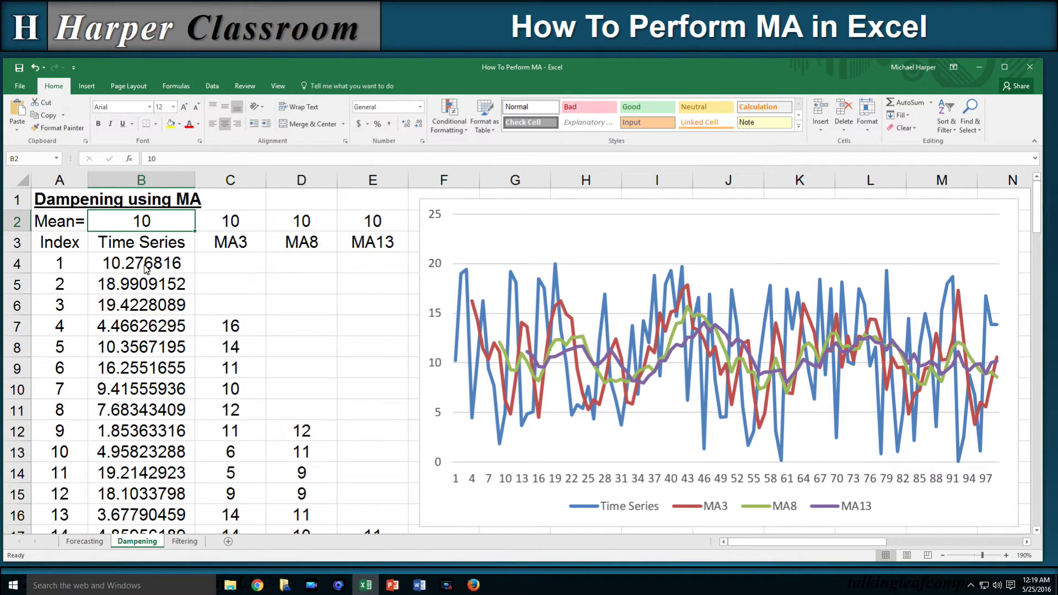
key(Right)
key(Right)
key(Right)
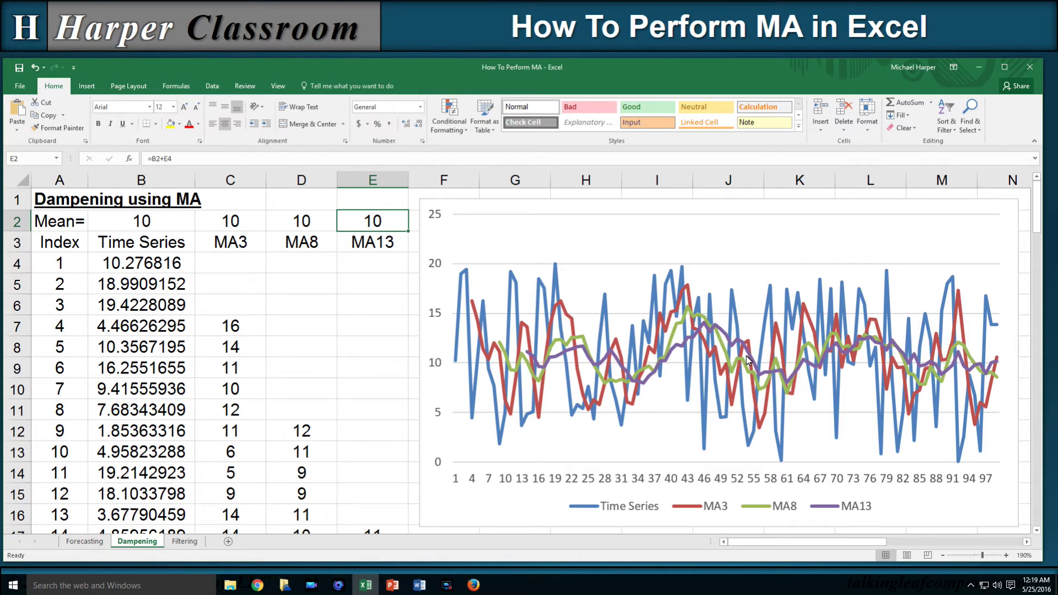
mouse_move(747, 358)
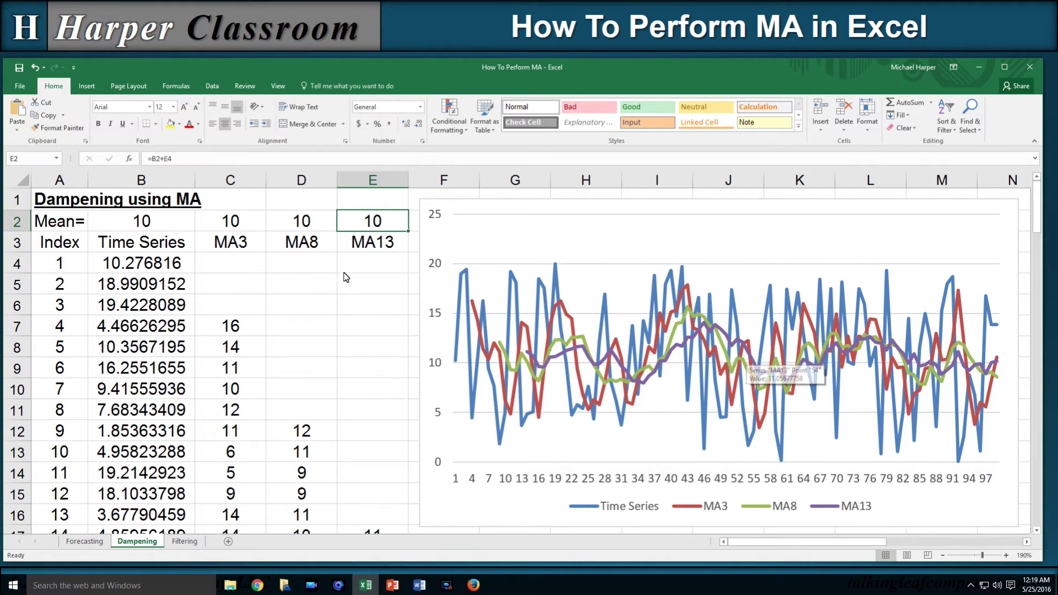
Step: Examine the MA3 formulas from C7 to C13 and the offset cell C4 that they reference
click(238, 269)
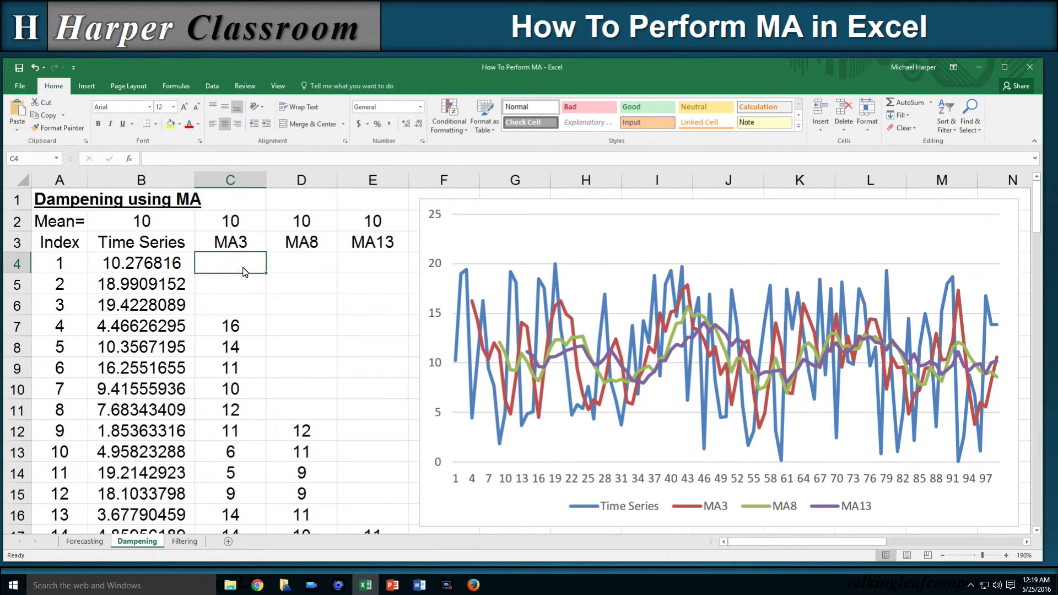
click(238, 332)
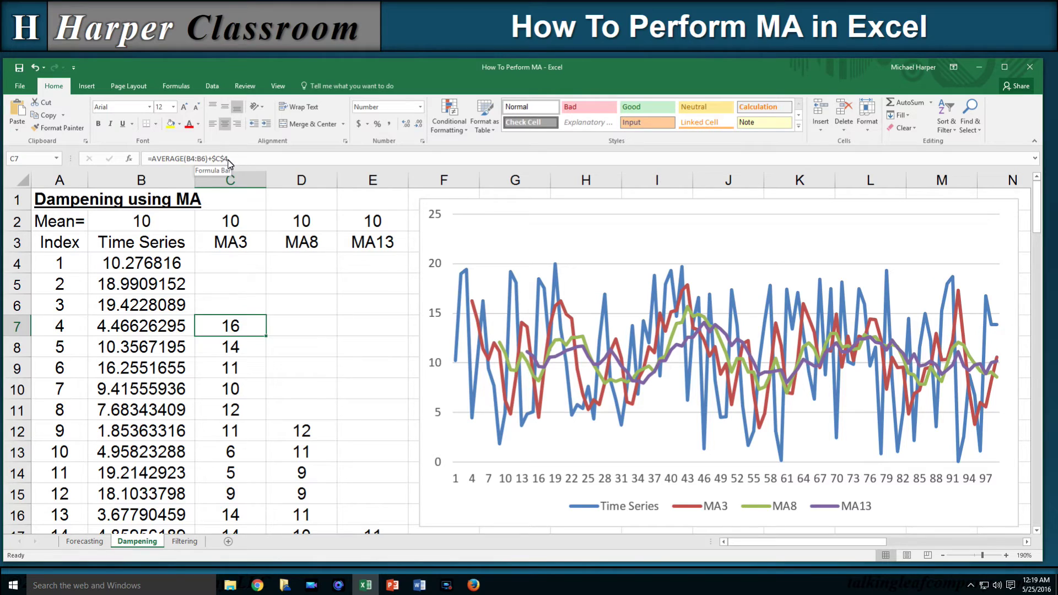
click(231, 267)
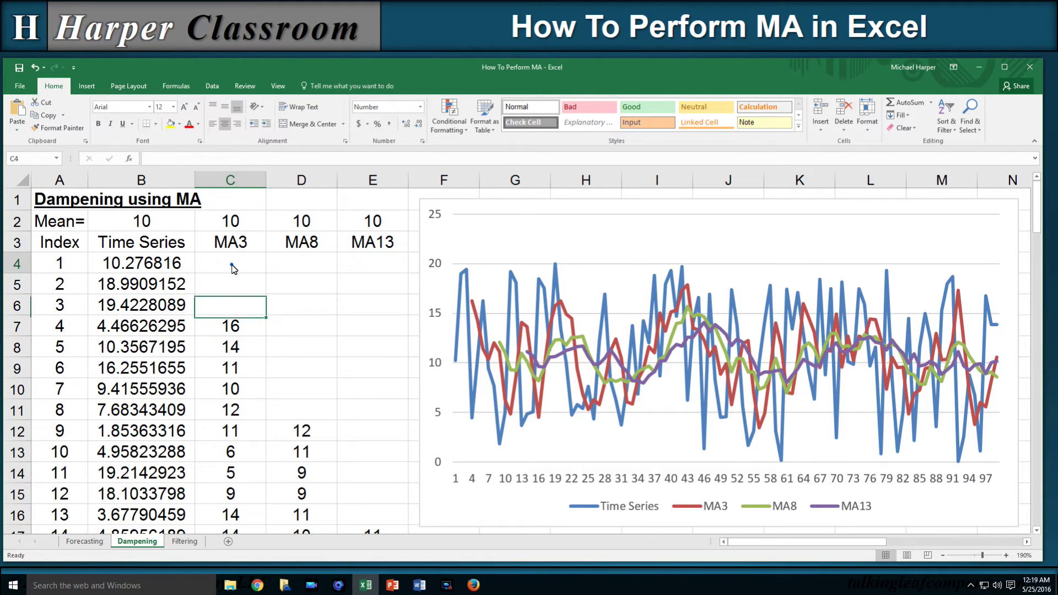
click(235, 331)
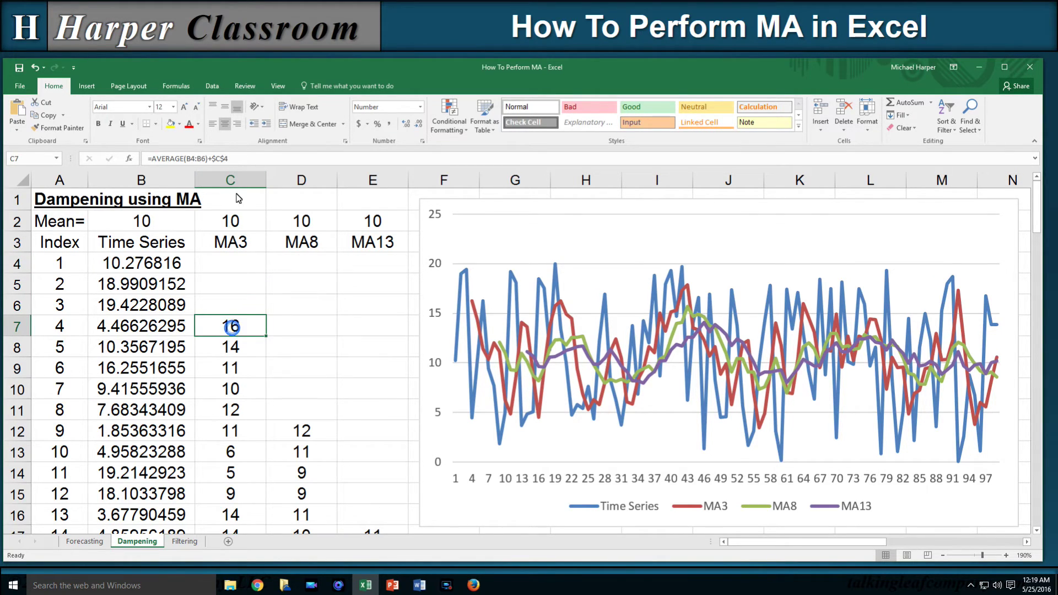
key(Down)
key(Down)
key(Down)
key(Down)
key(Down)
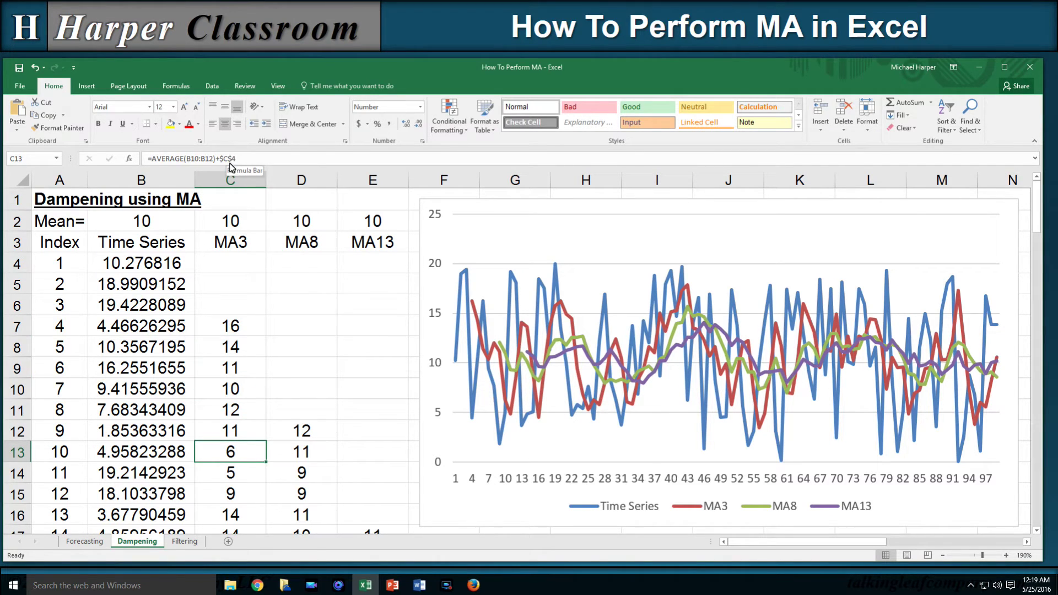
Step: Enter an offset of 20 in C4 to raise the MA3 series in the chart
click(231, 265)
text(20)
key(Return)
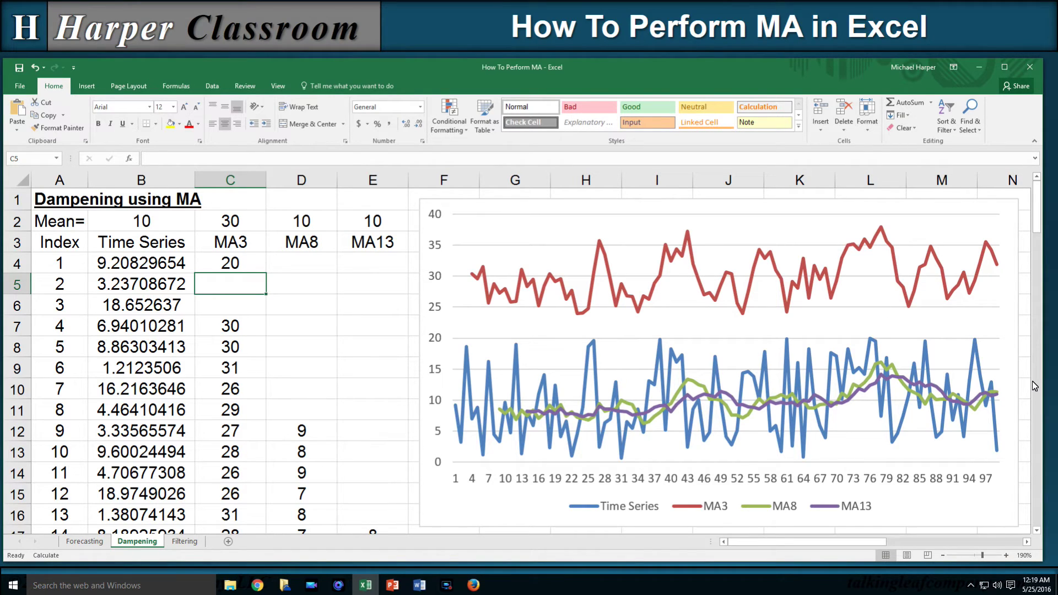
Step: Check the MA8 formulas in D12 to D15 and enter an offset of 40 in D4 for that series
click(303, 431)
key(Down)
key(Down)
key(Down)
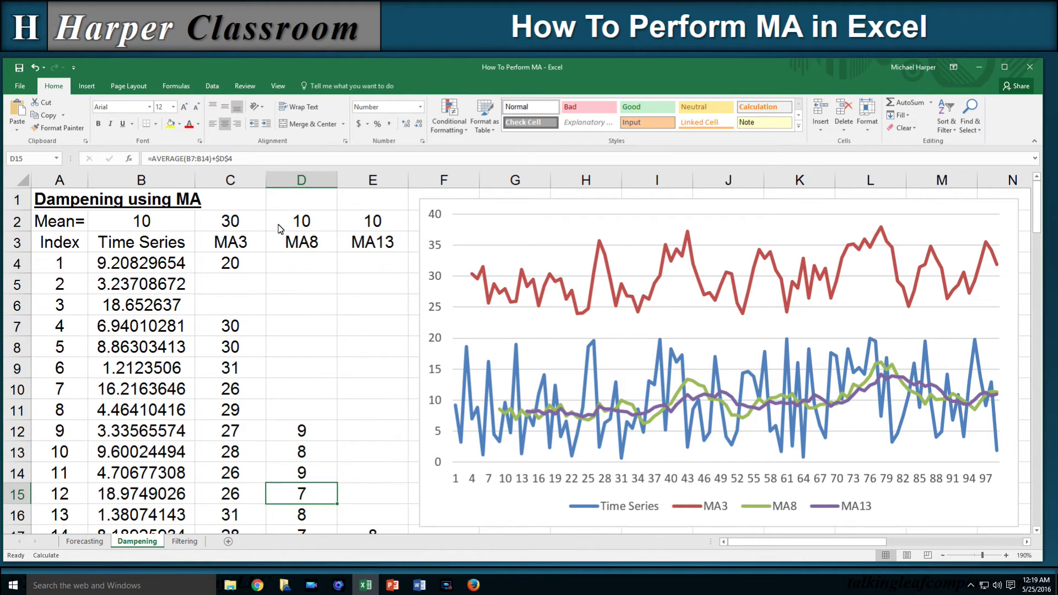
click(313, 268)
text(40)
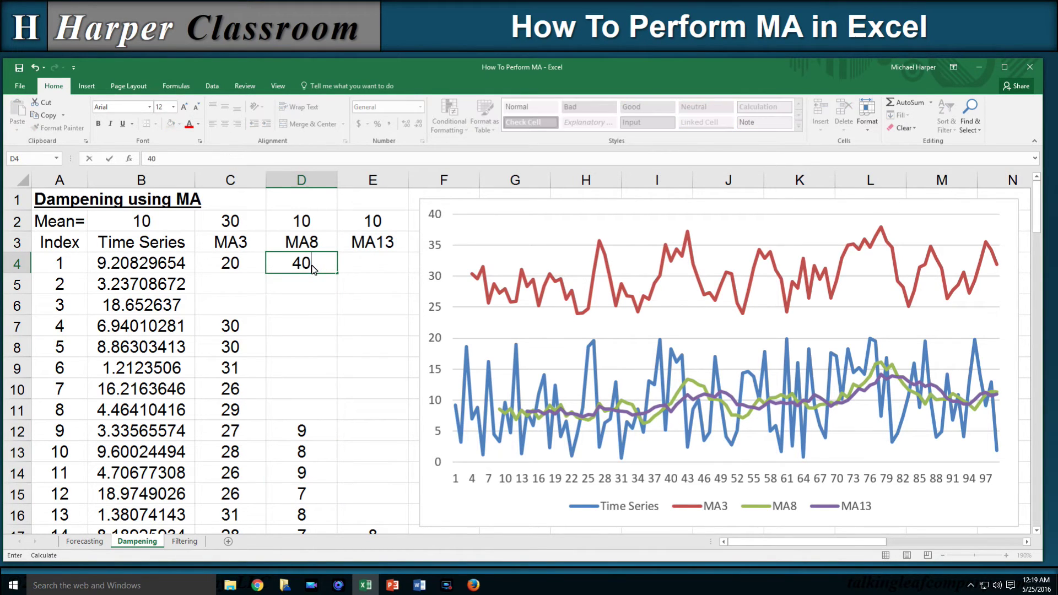
key(ctrl+Return)
Step: Enter an offset of 60 in E4 for the MA13 series and compare the separated lines in the chart
key(Right)
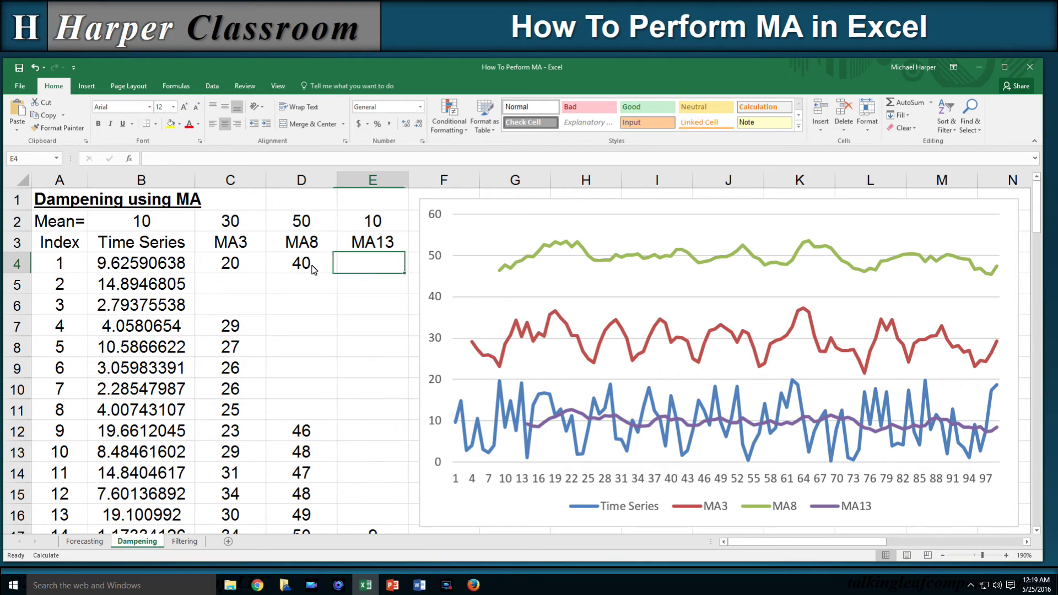
text(60)
key(ctrl+Return)
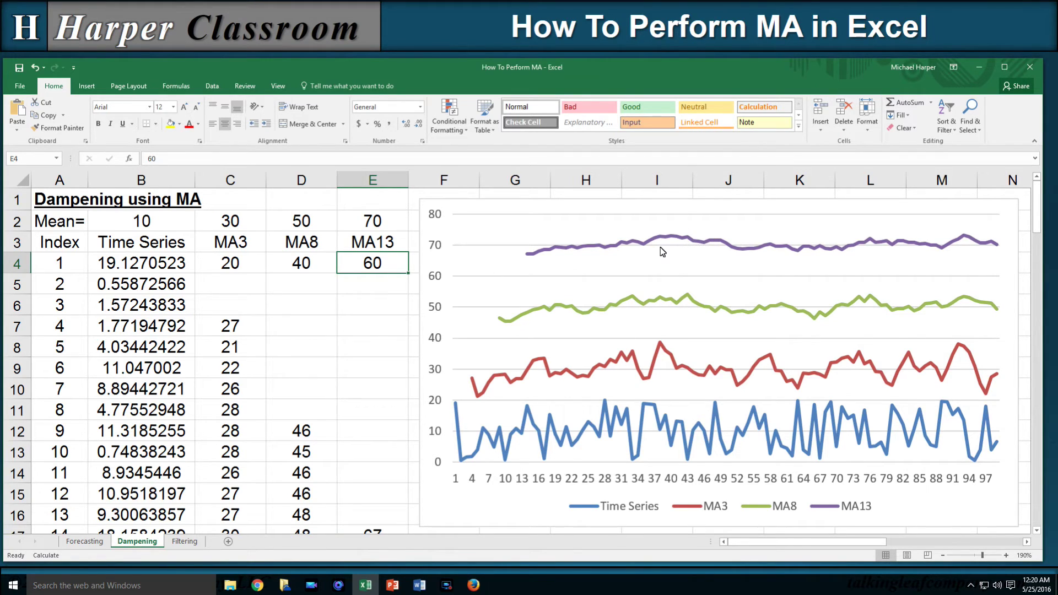
mouse_move(597, 436)
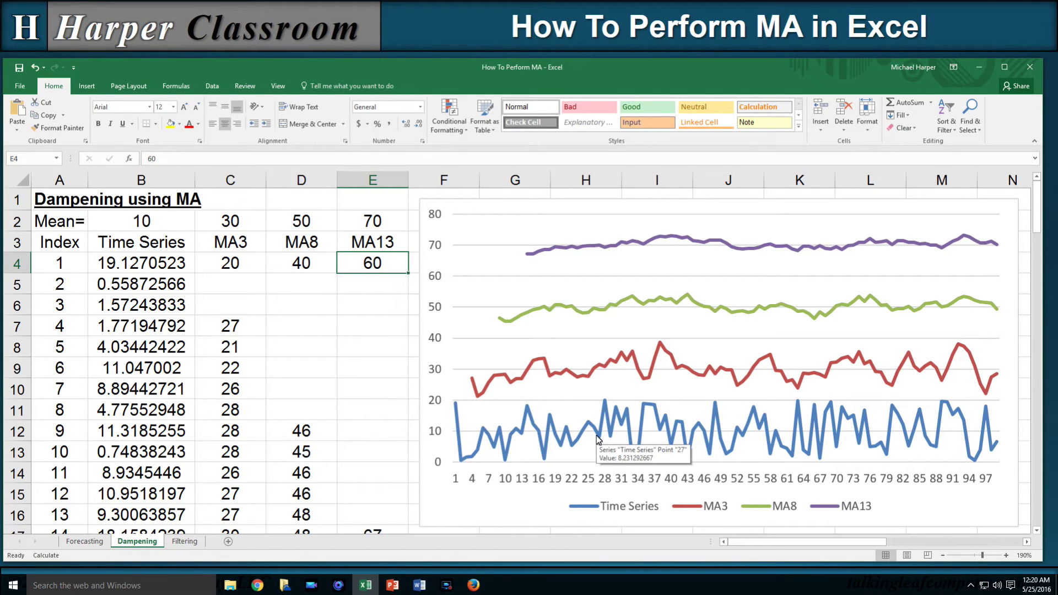
mouse_move(594, 378)
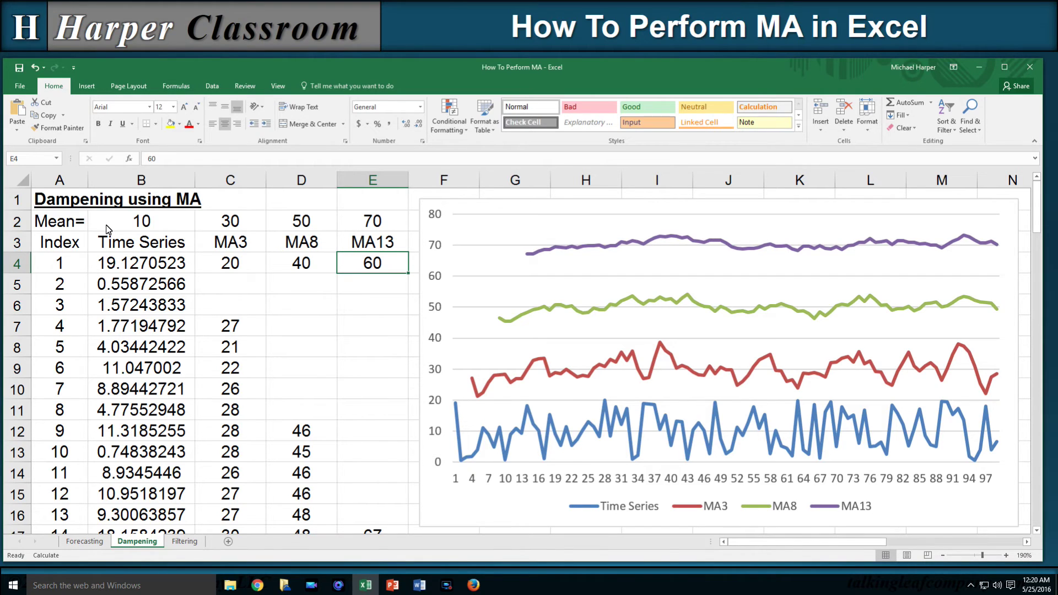
Step: On the Filtering sheet, compare the sawtooth Time Series line with the moving average lines in the chart
click(184, 542)
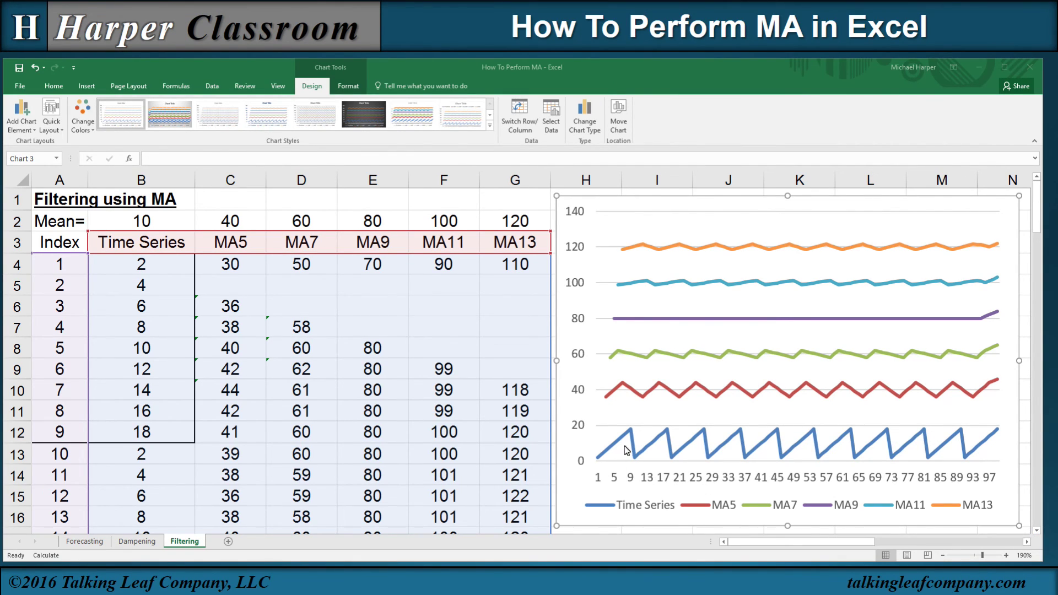
mouse_move(728, 443)
mouse_move(809, 323)
mouse_move(735, 357)
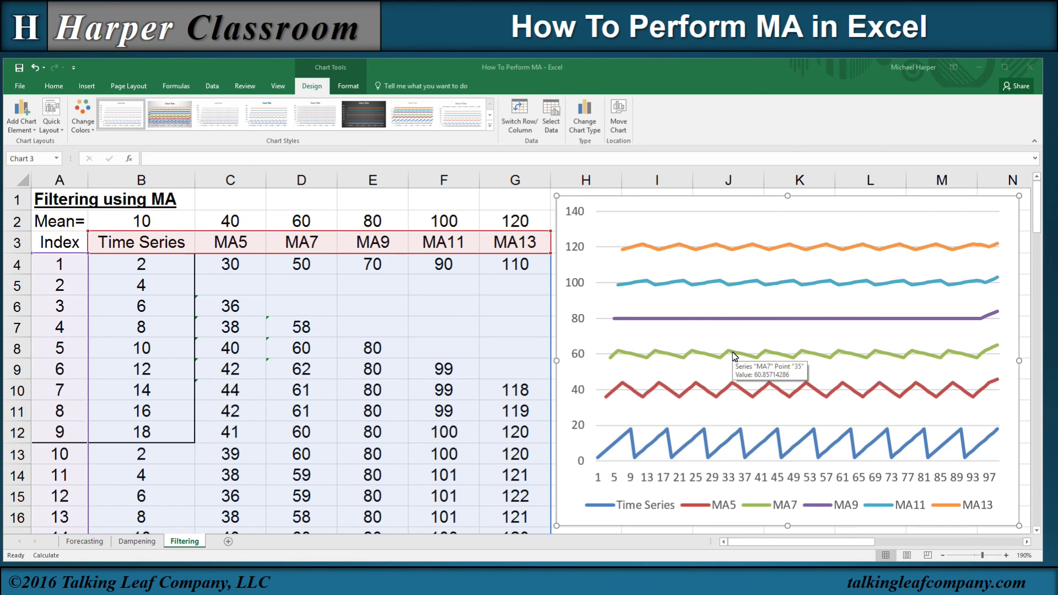